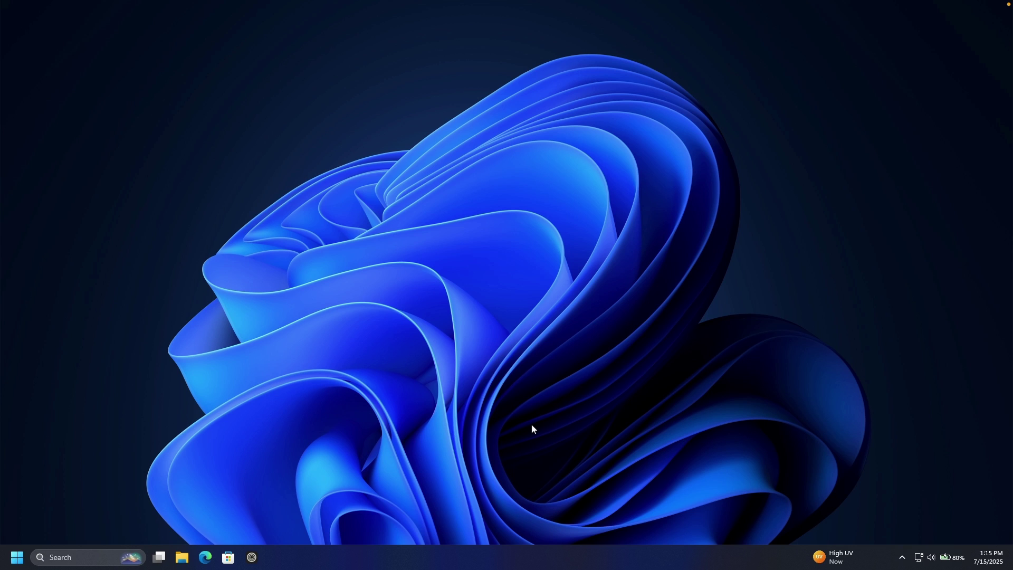
Open Taskbar settings and try the Search options: icon and label, icon only, then Hide
right_click(548, 548)
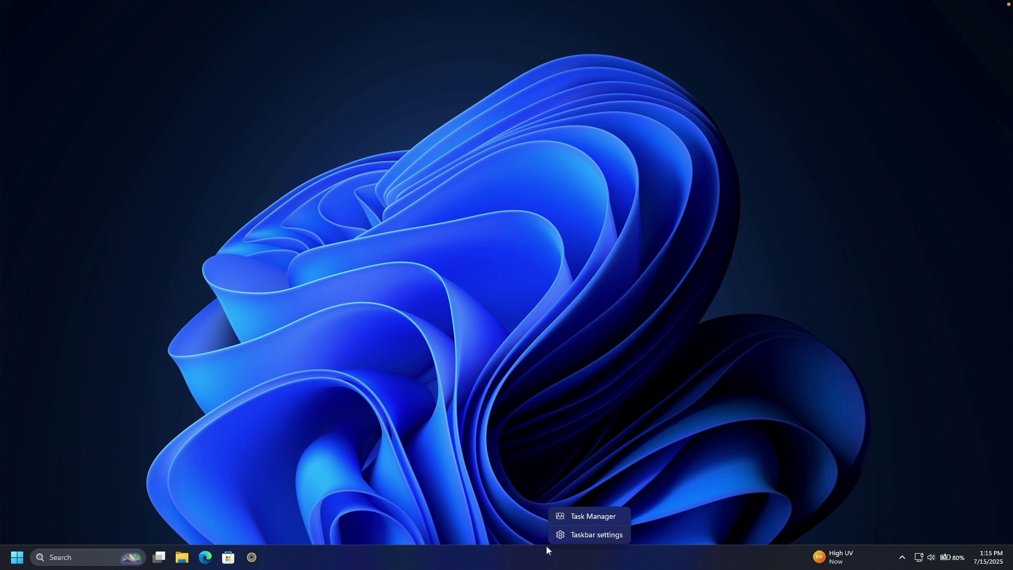
click(593, 534)
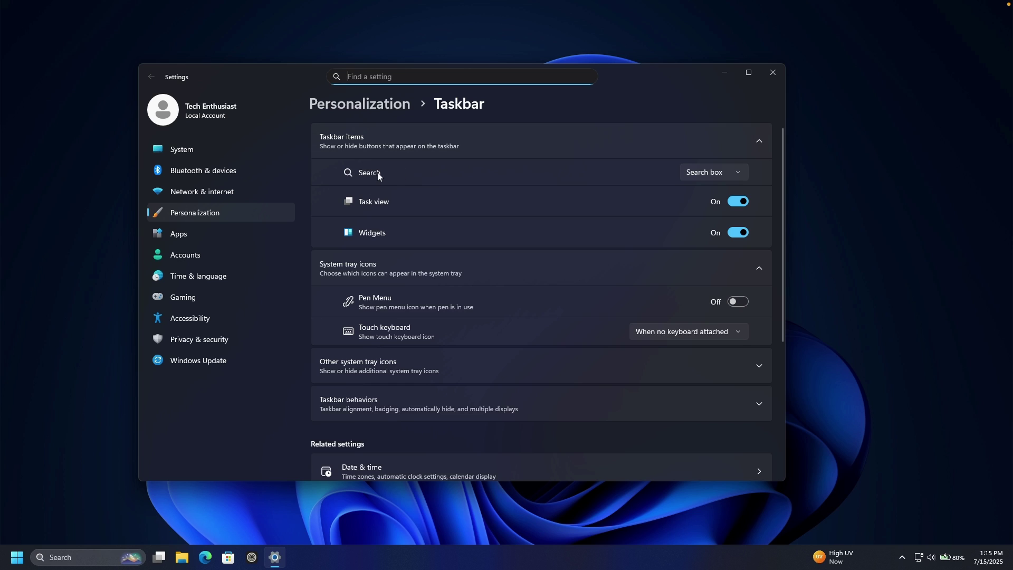
click(713, 173)
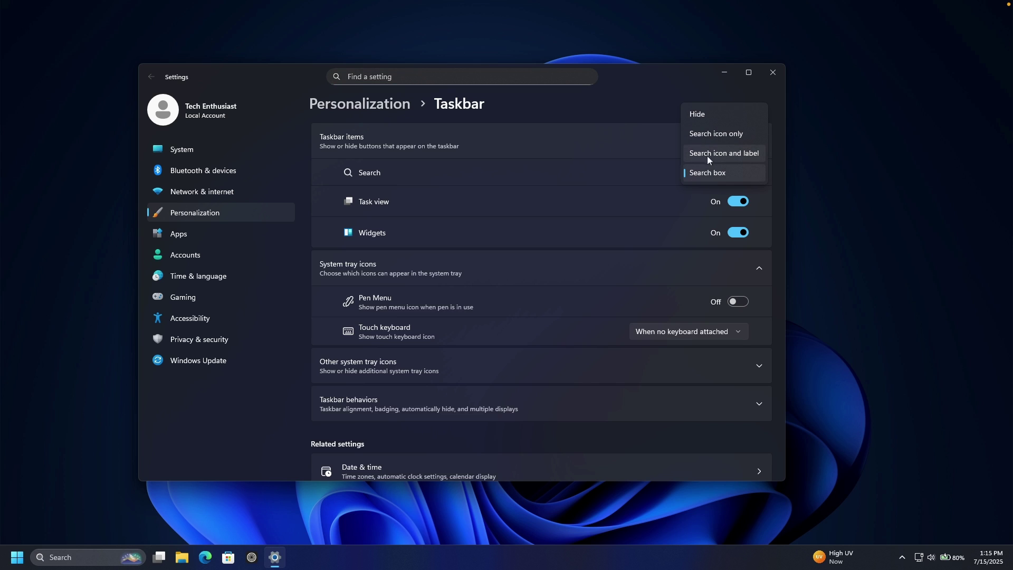
click(710, 153)
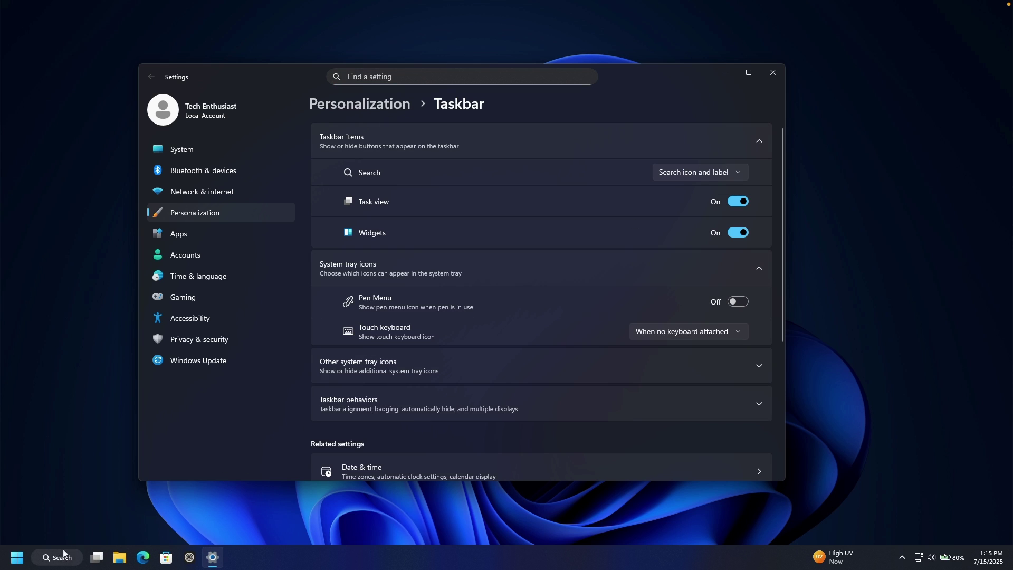
click(697, 172)
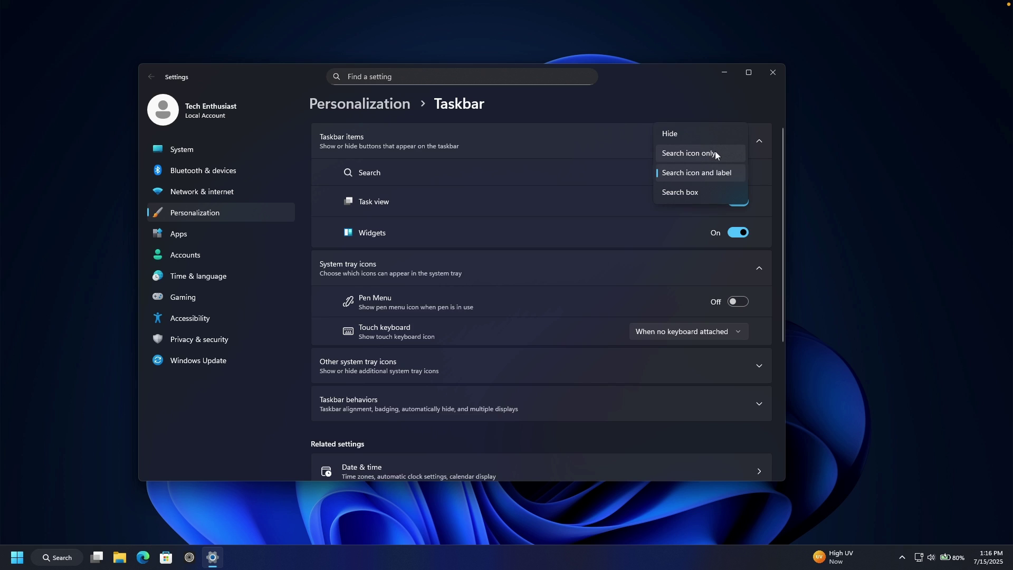
click(714, 151)
click(686, 172)
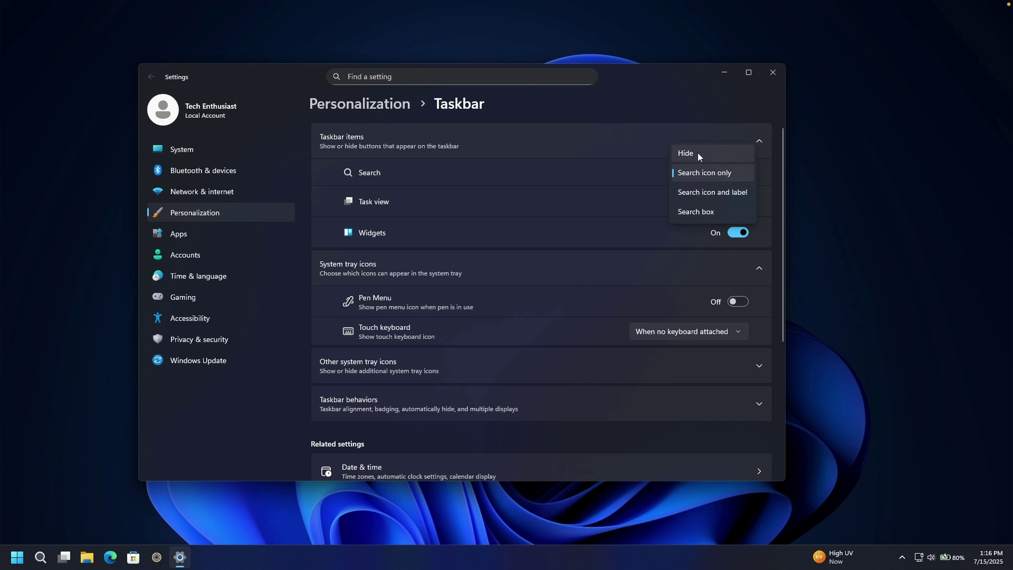
click(697, 151)
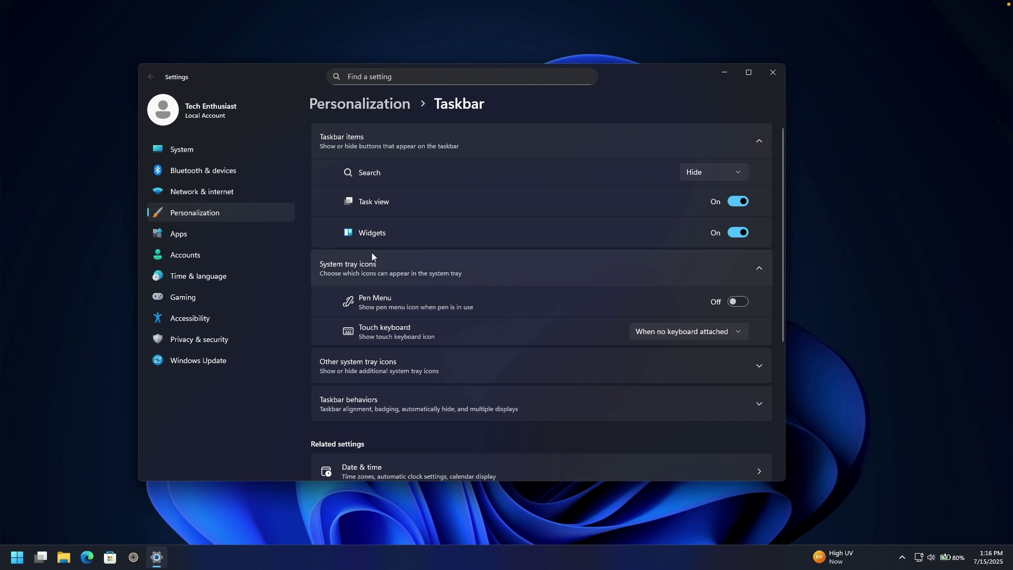
Check the Start menu's search panel, then set taskbar Search back to Search box
click(17, 556)
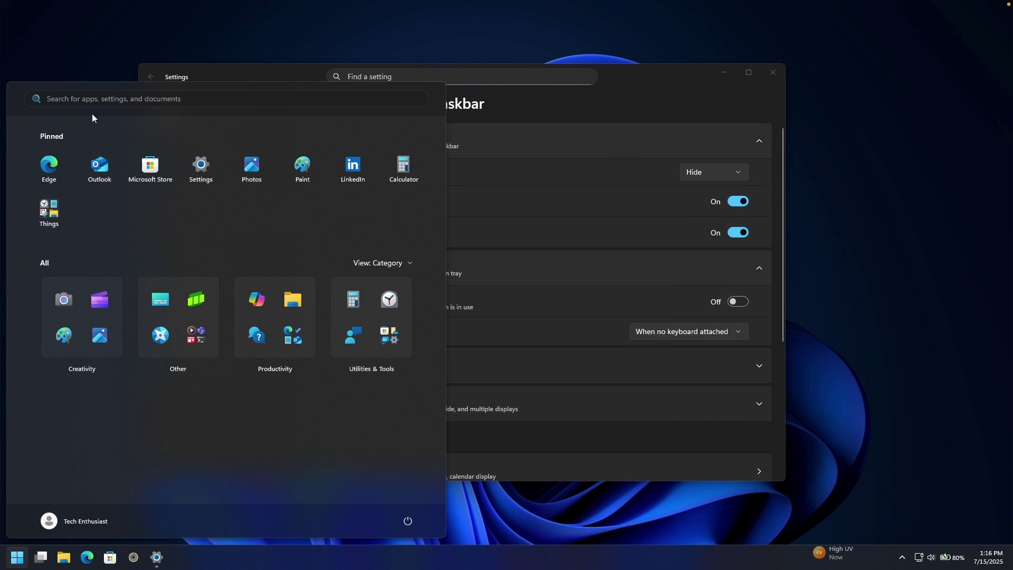
click(139, 99)
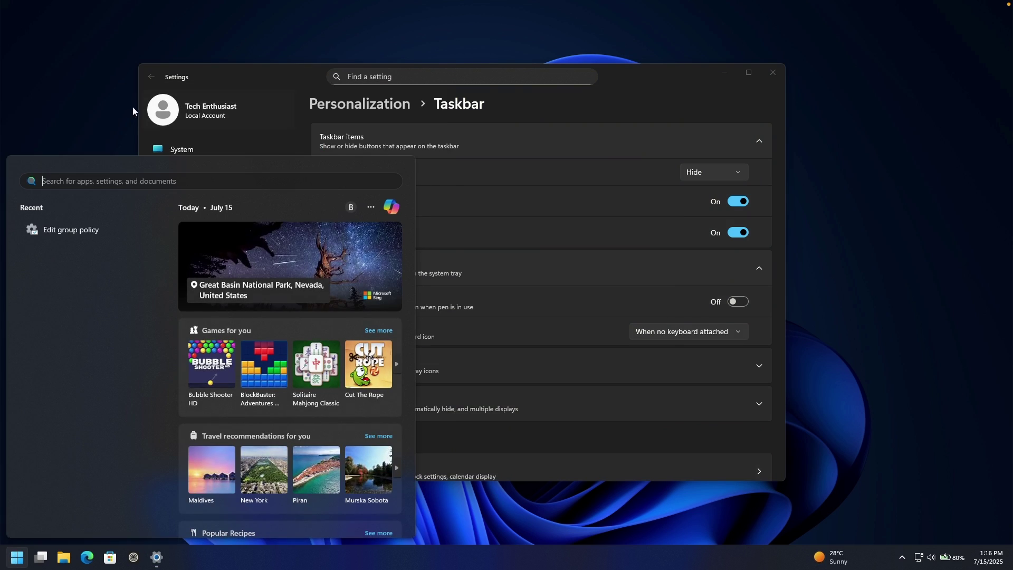
click(110, 121)
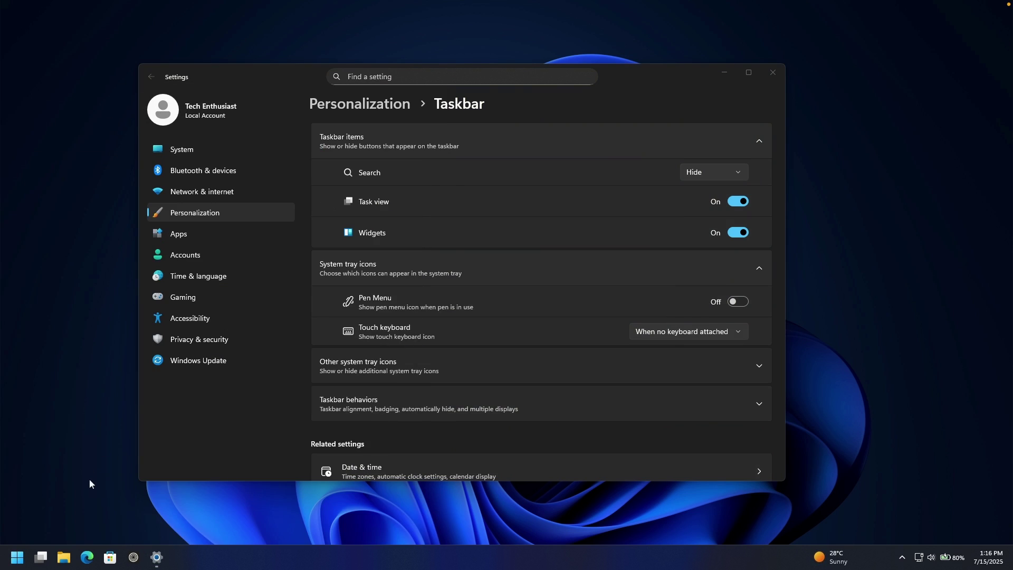
click(693, 172)
click(693, 230)
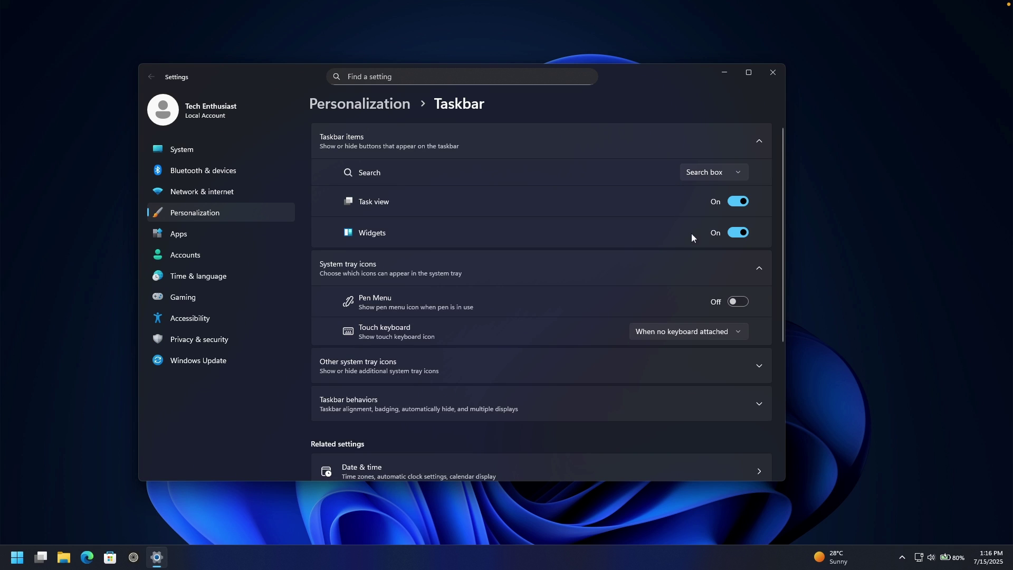
Set taskbar Search to Hide, then view Task View and return to the Settings window
click(714, 172)
click(711, 115)
click(51, 552)
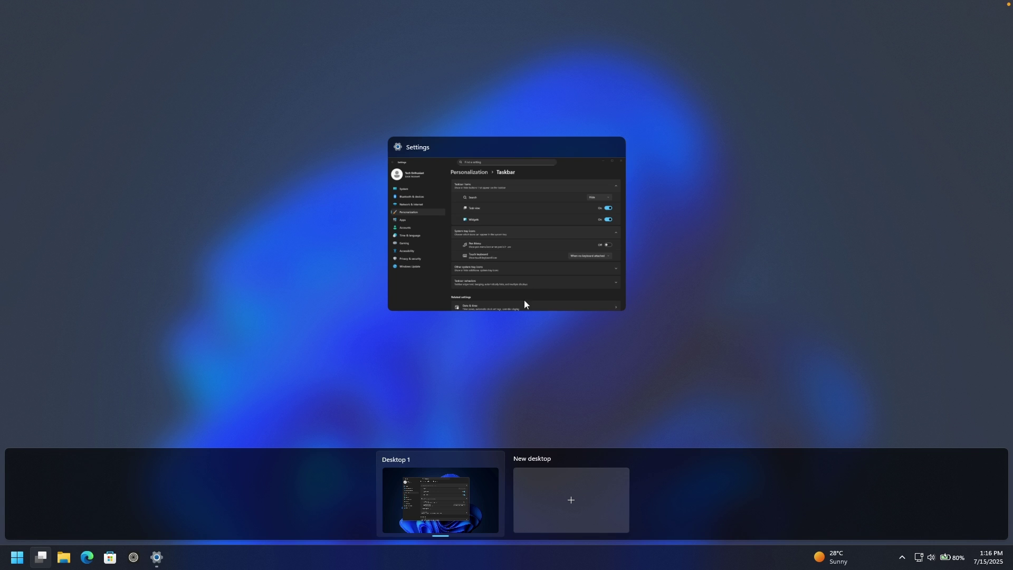
mouse_move(457, 220)
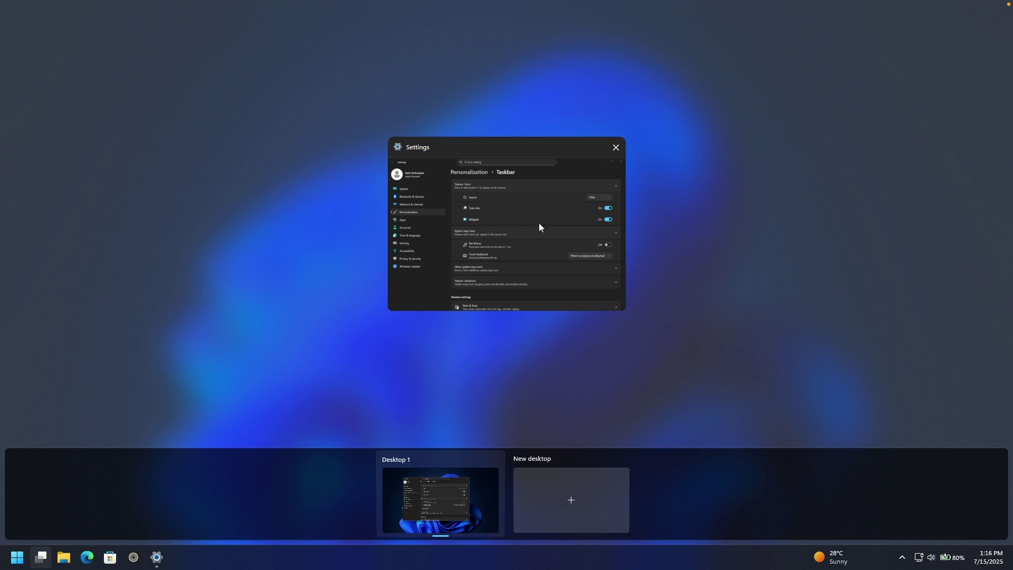
click(525, 216)
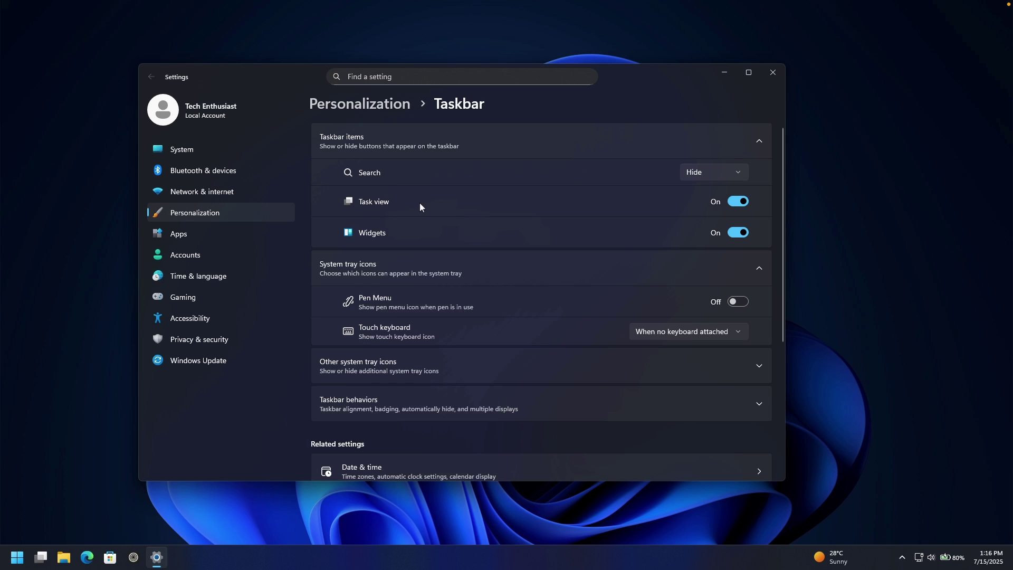
Toggle Widgets off and on again, then change Taskbar alignment from Left to Center
click(737, 232)
click(736, 232)
click(468, 394)
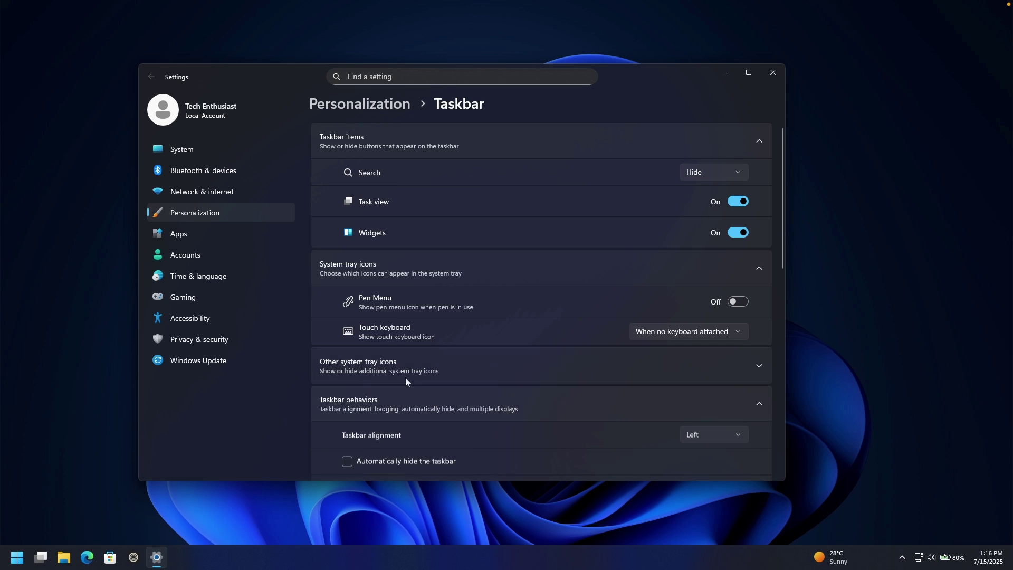
scroll(470, 311, down, 1)
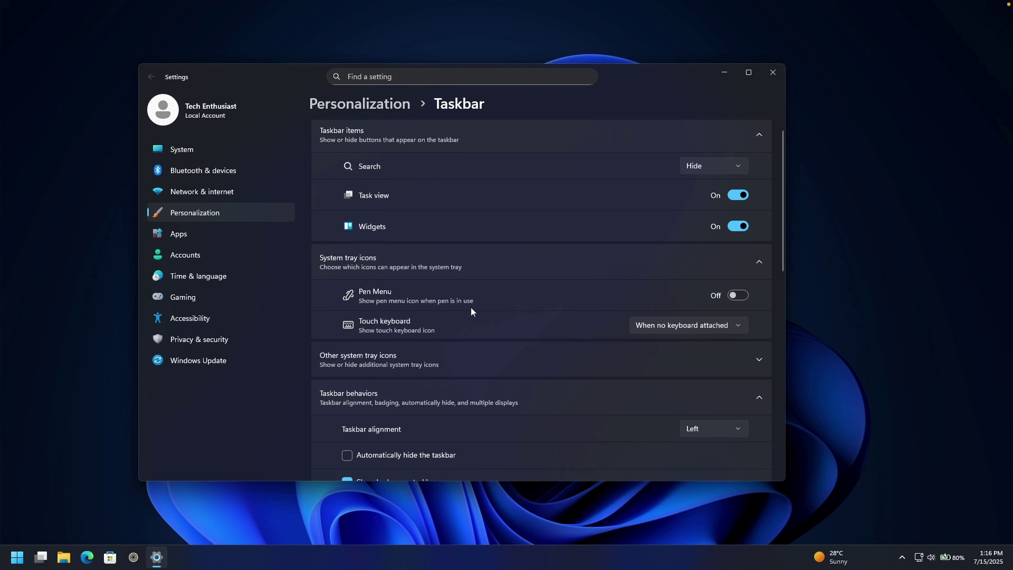
scroll(472, 300, down, 2)
scroll(455, 348, down, 1)
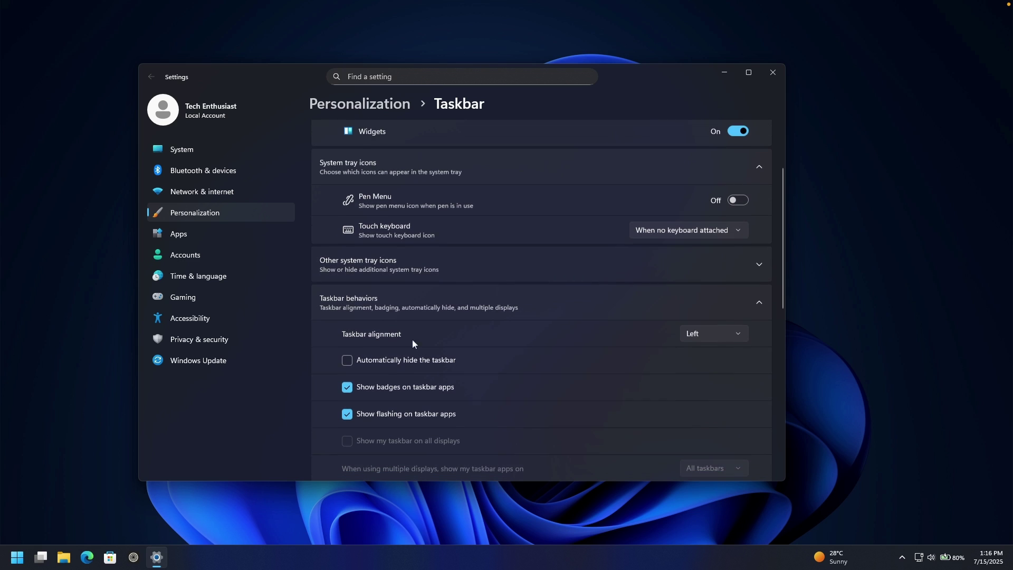
click(697, 330)
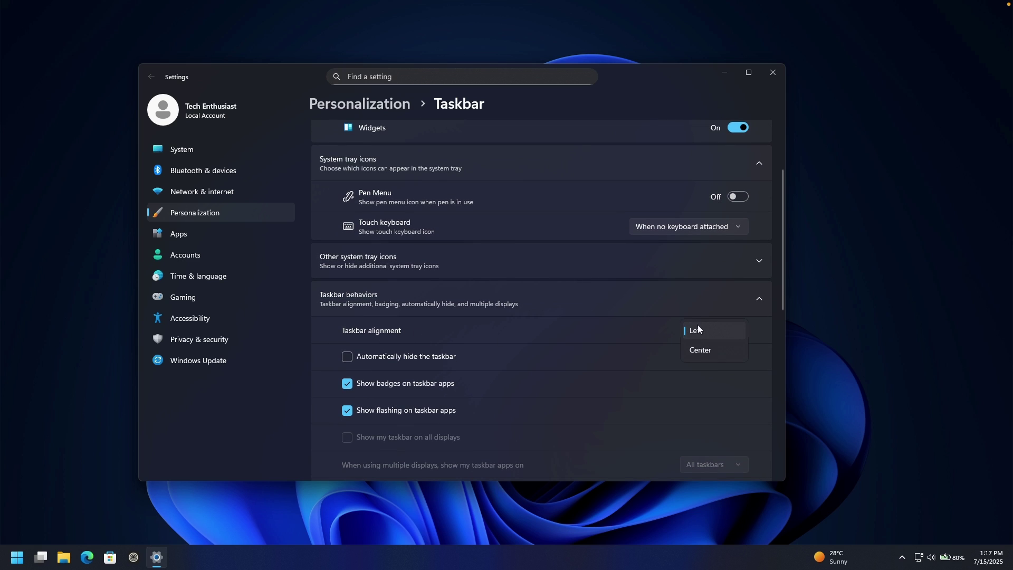
click(704, 349)
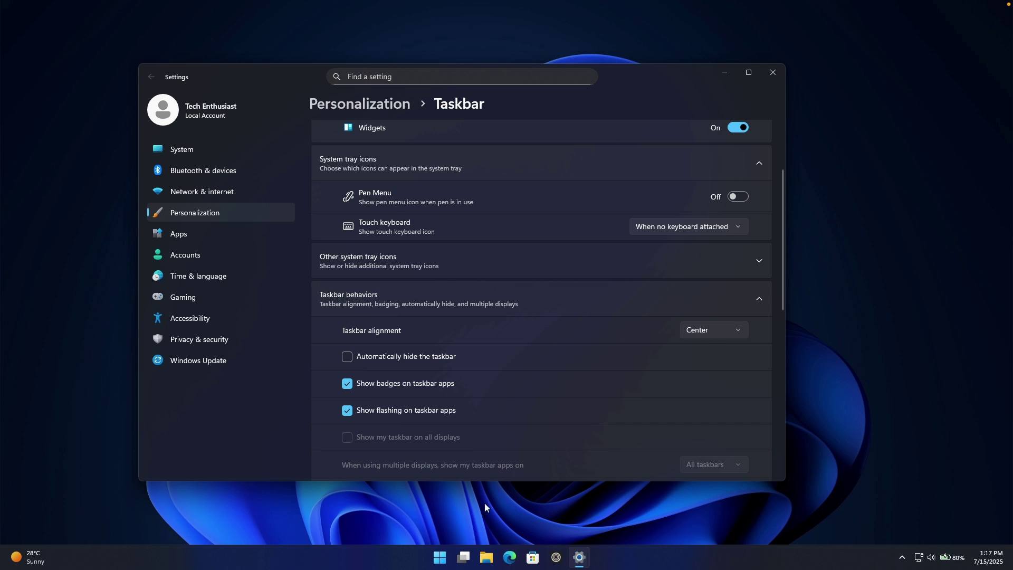
Preview the centered Start menu, then scroll further down the Taskbar behaviors list
key(super)
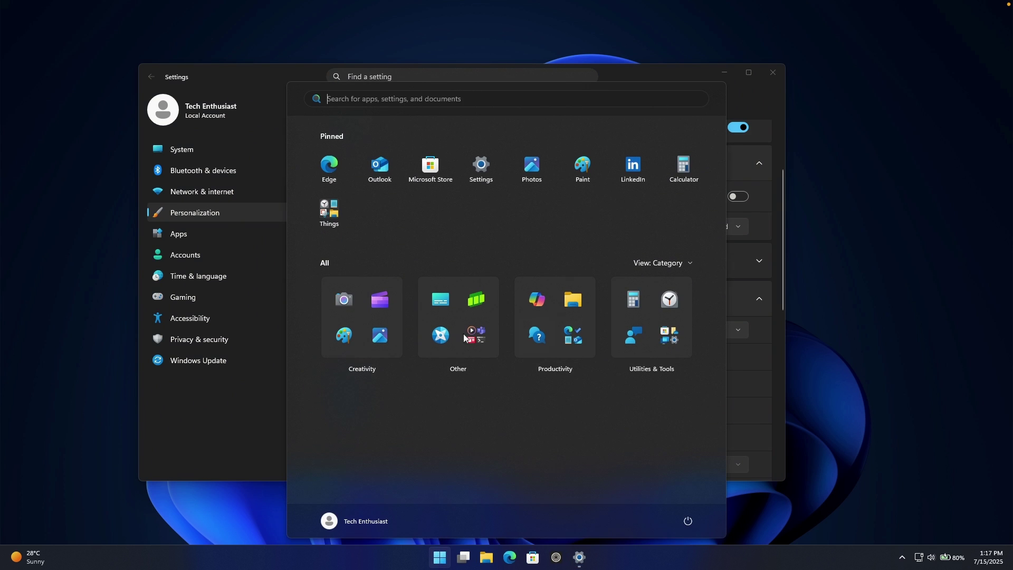
click(265, 76)
scroll(505, 301, down, 3)
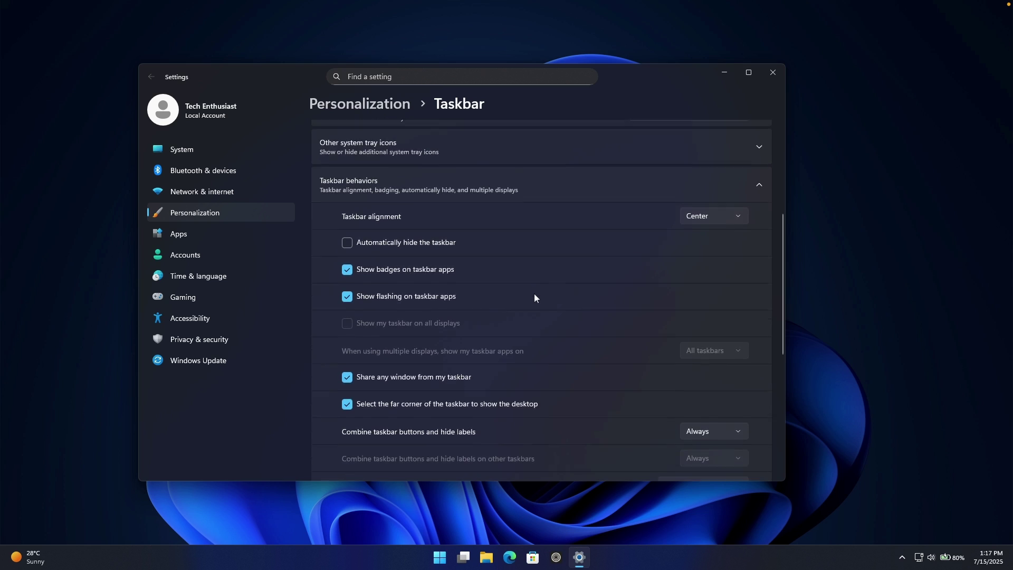
scroll(545, 285, down, 1)
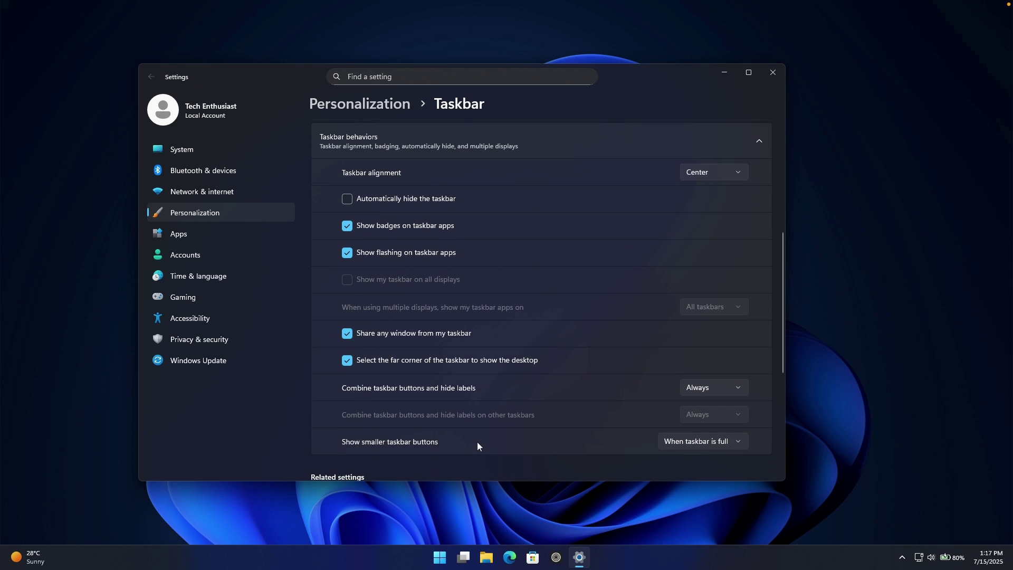
Try 'Show smaller taskbar buttons' as Always with a Start preview, then set it to Never
click(663, 440)
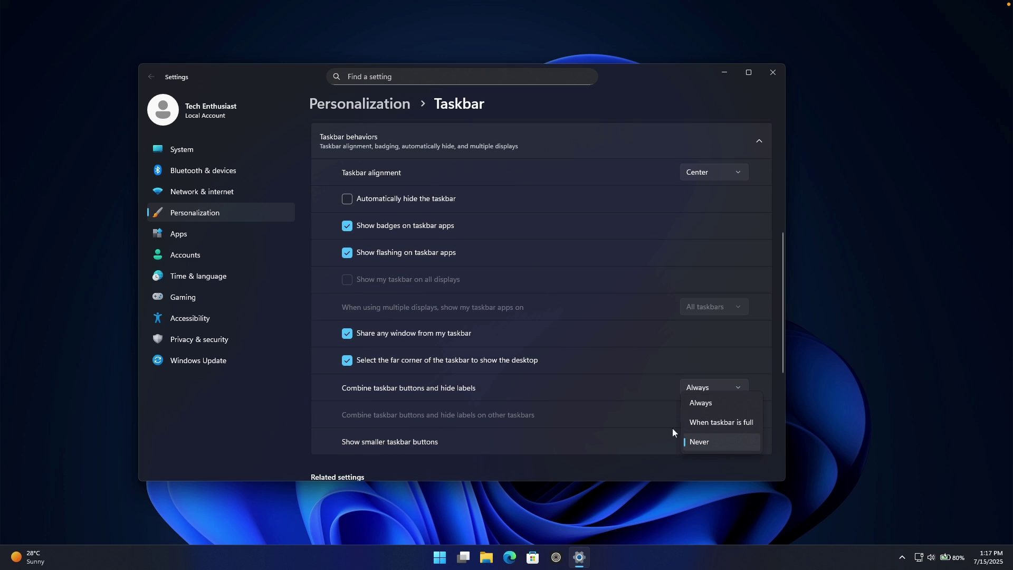
click(701, 403)
click(459, 556)
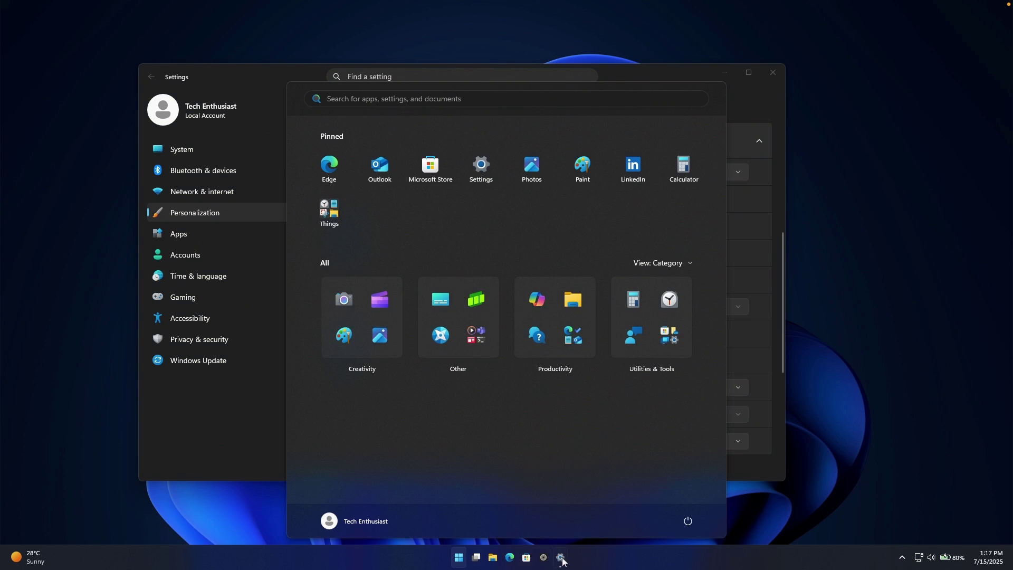
click(460, 556)
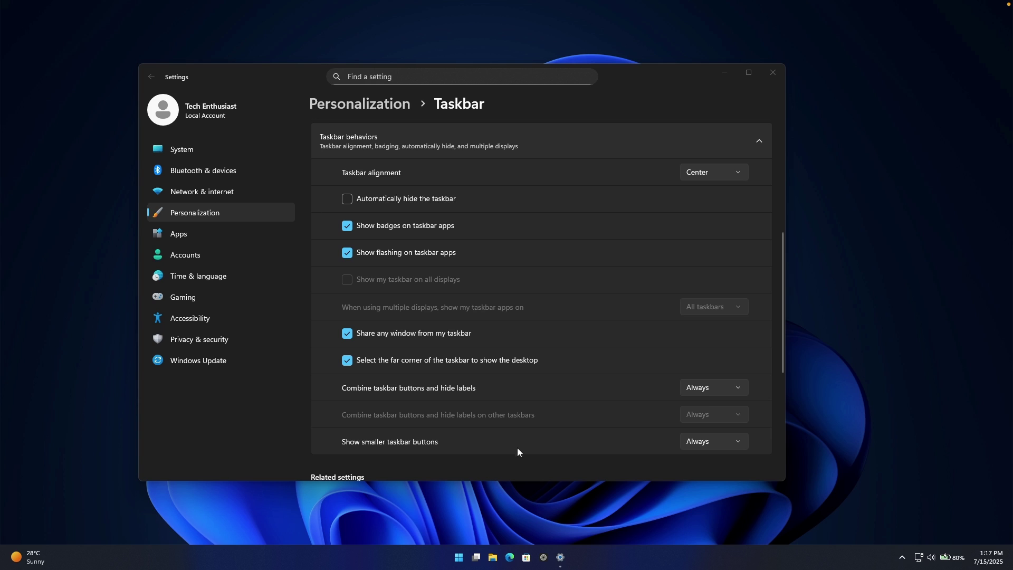
click(692, 442)
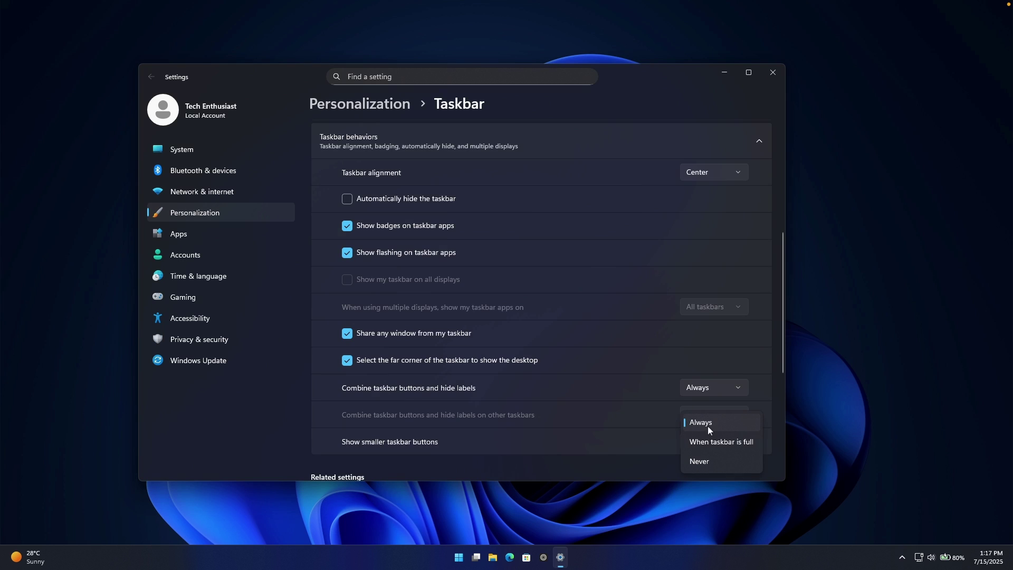
click(706, 461)
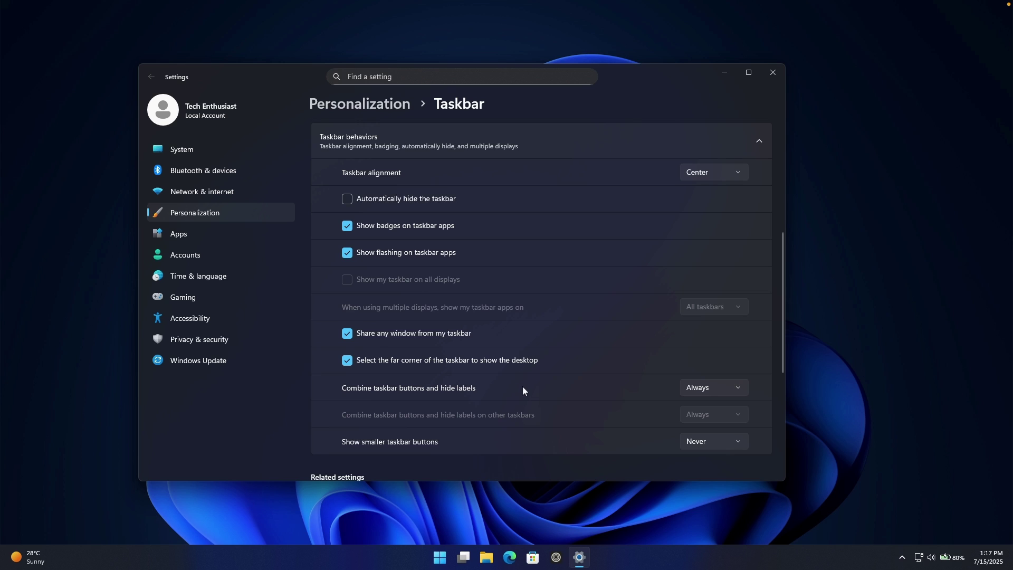
Turn 'Automatically hide the taskbar' on, maximize Settings, then turn auto-hide back off
scroll(522, 388, up, 1)
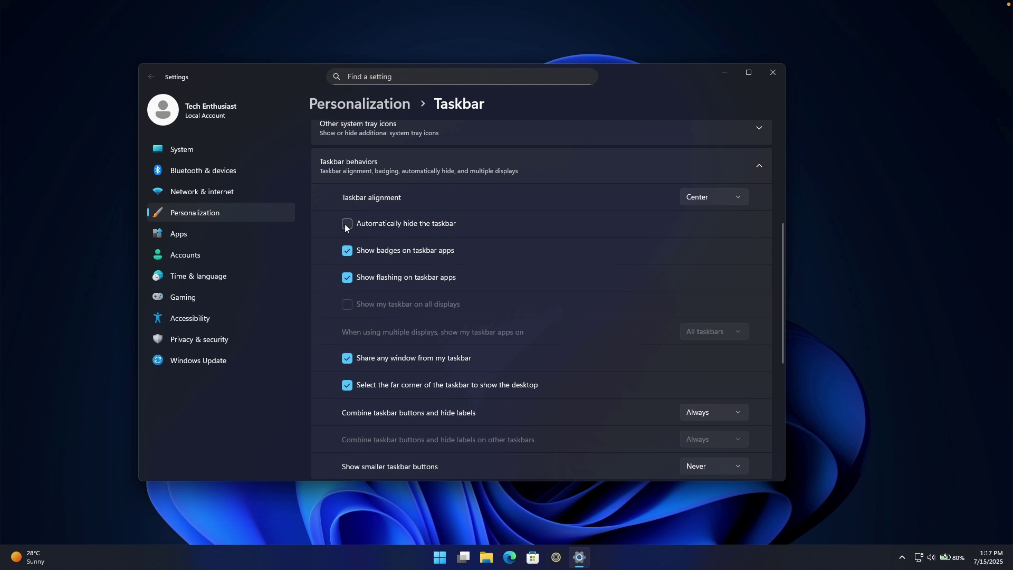
click(429, 223)
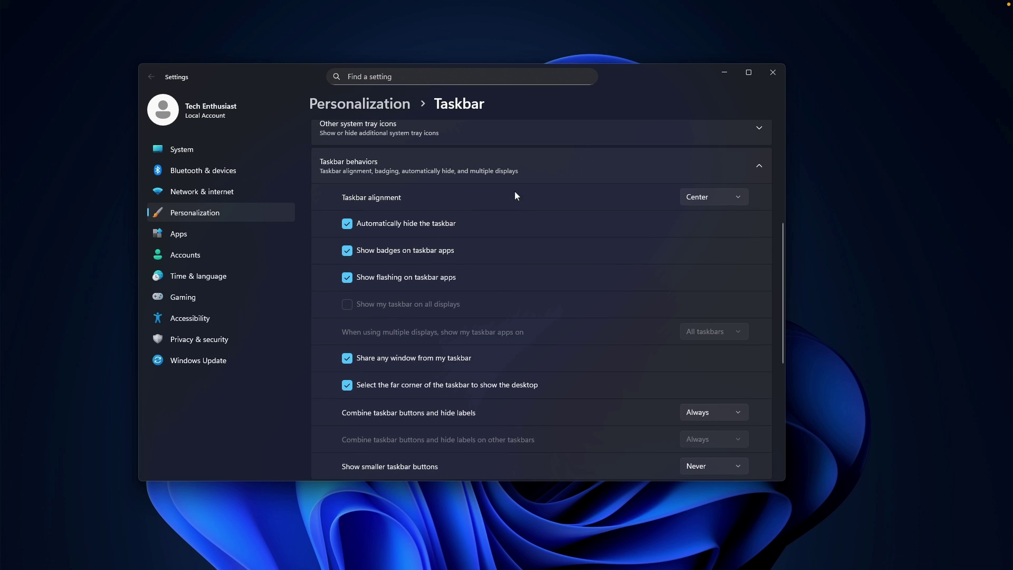
click(749, 74)
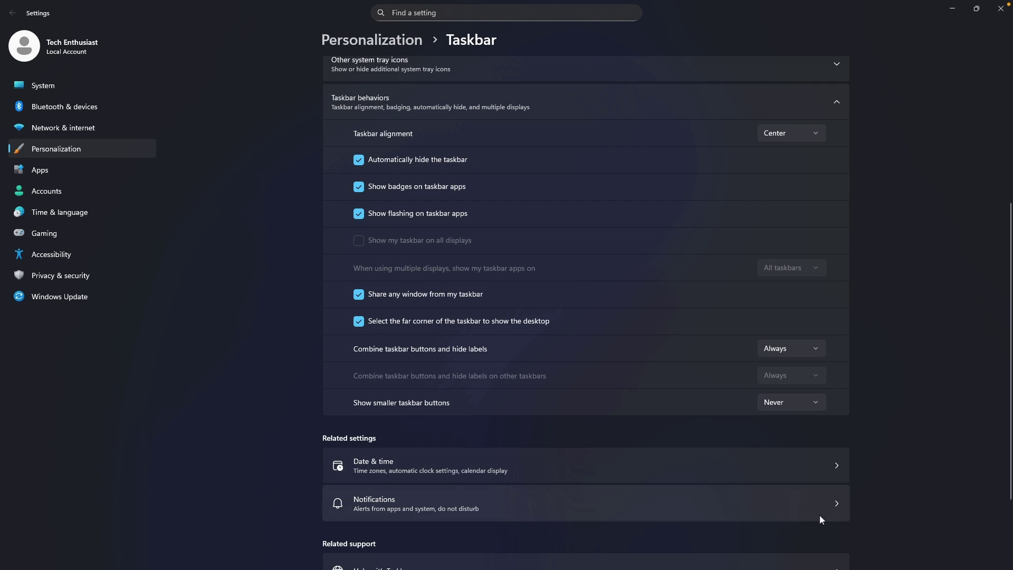
click(459, 160)
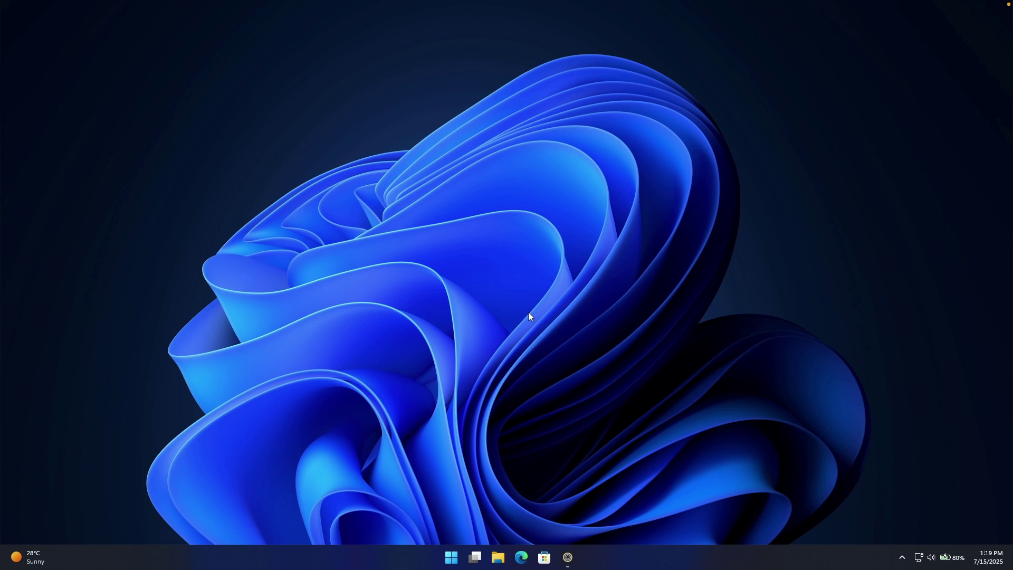
Launch Zen Browser from the taskbar, showing the windhawk.net site
click(567, 557)
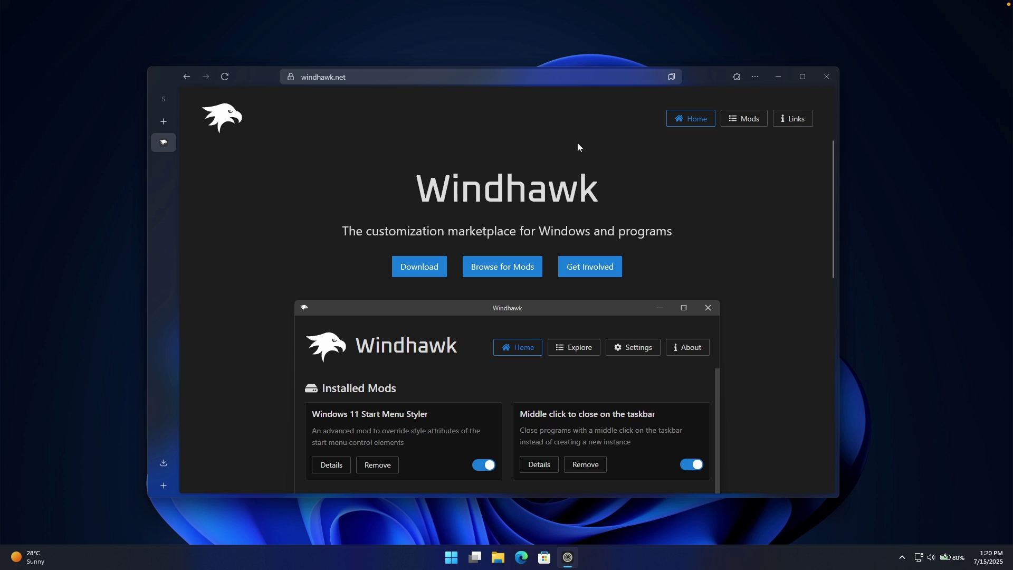
Download Windhawk from windhawk.net and minimize Zen Browser to reveal the Windhawk app
click(361, 77)
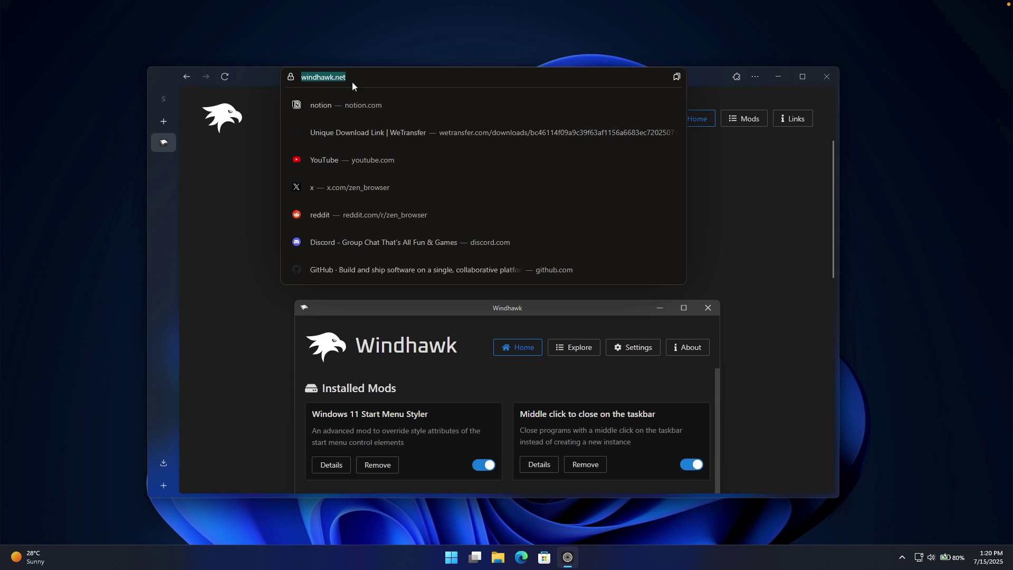
click(238, 250)
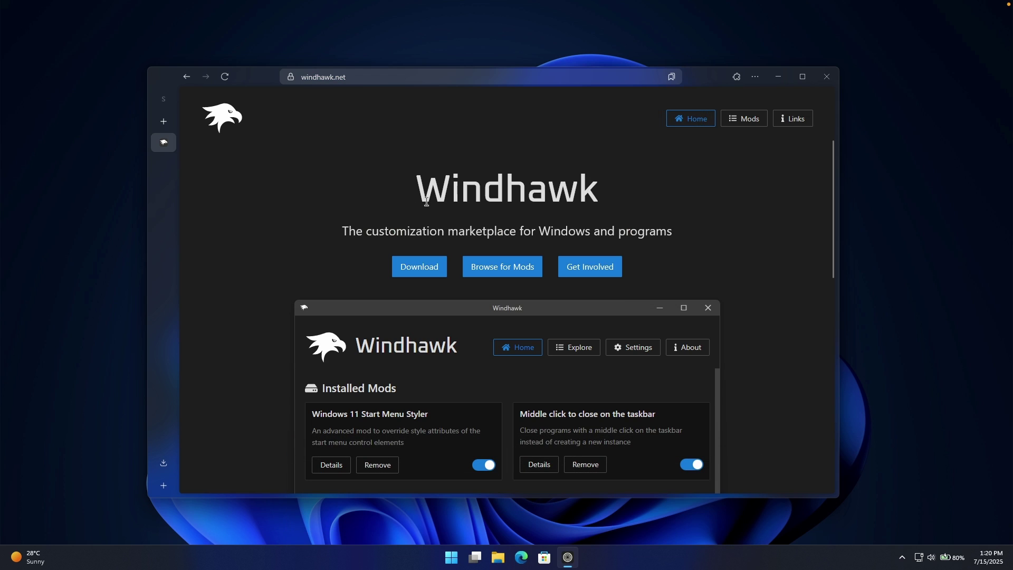
click(422, 269)
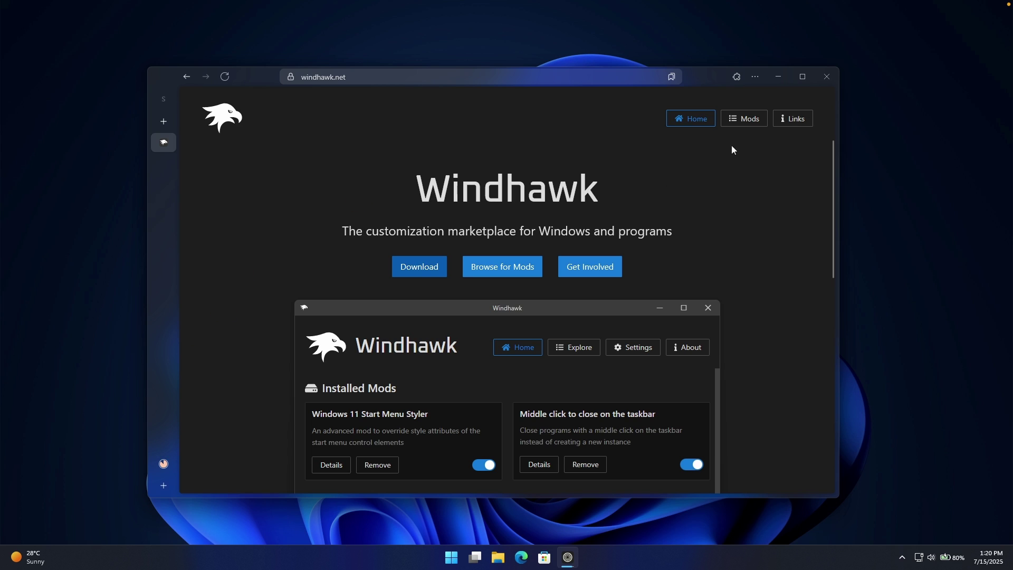
click(780, 77)
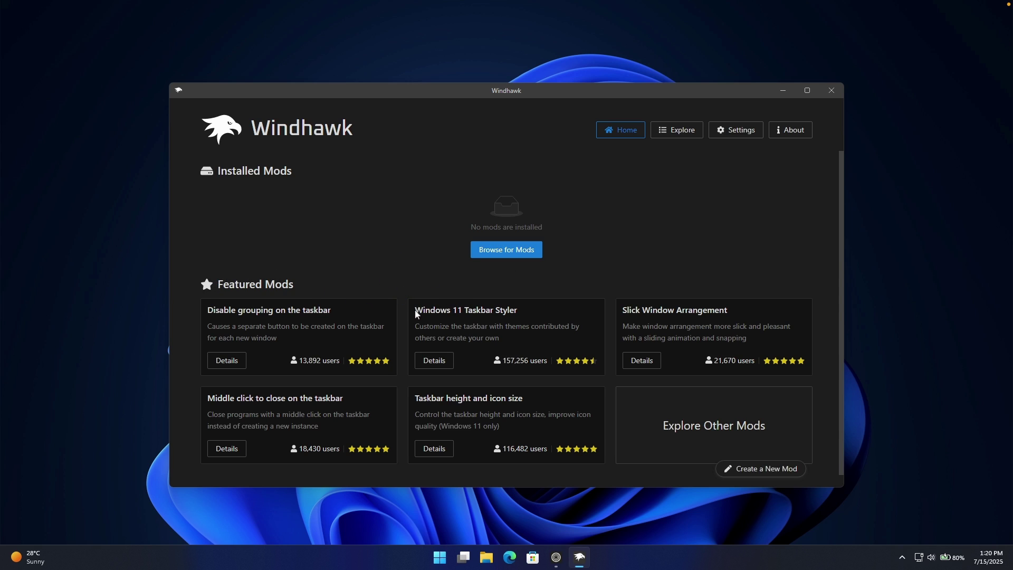
Highlight the Windows 11 Taskbar Styler title among Windhawk's Featured Mods
drag(417, 309, 528, 312)
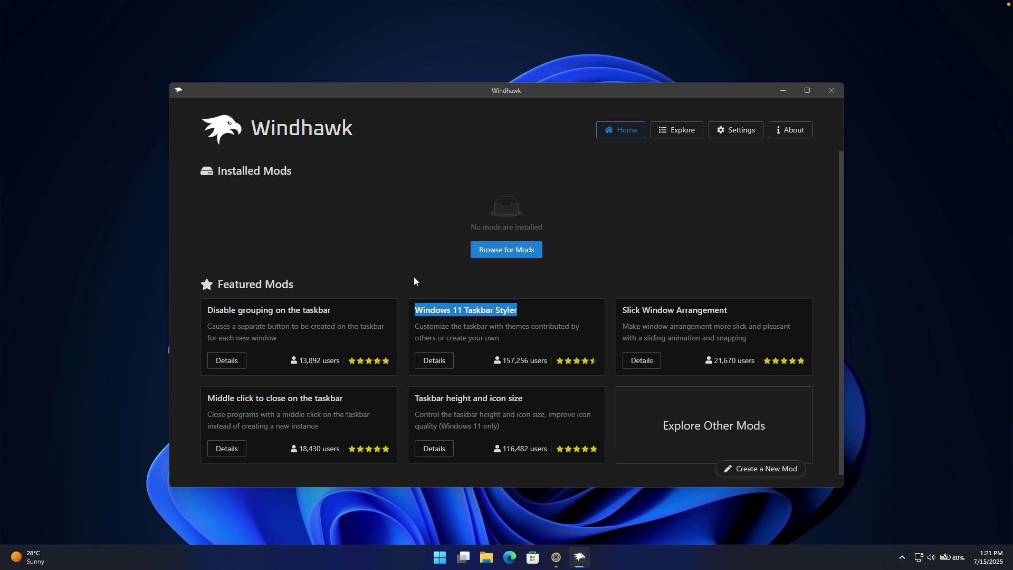
Install the Windows 11 Taskbar Styler mod from its details page, accepting the risk
click(443, 367)
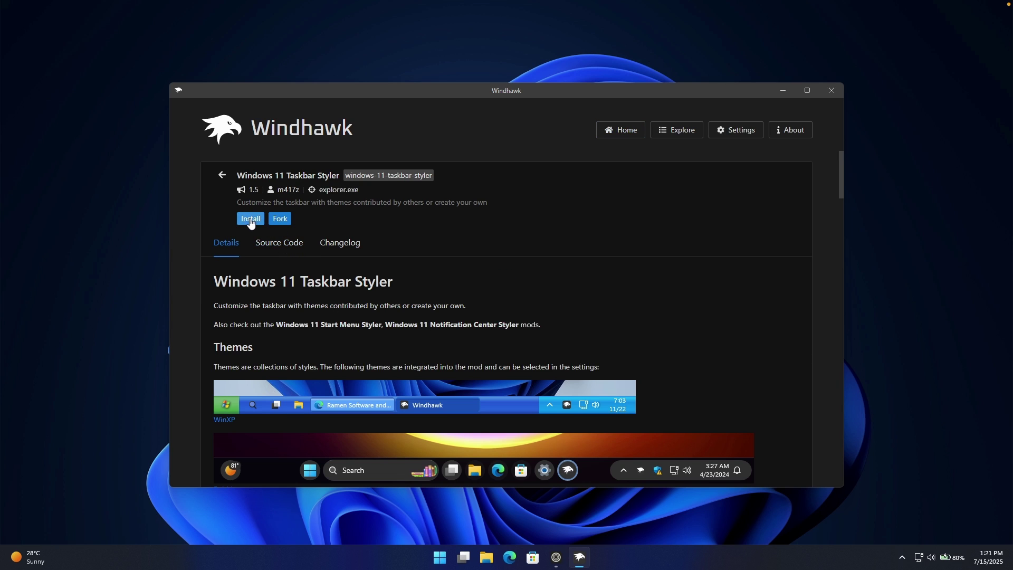
click(257, 219)
click(578, 382)
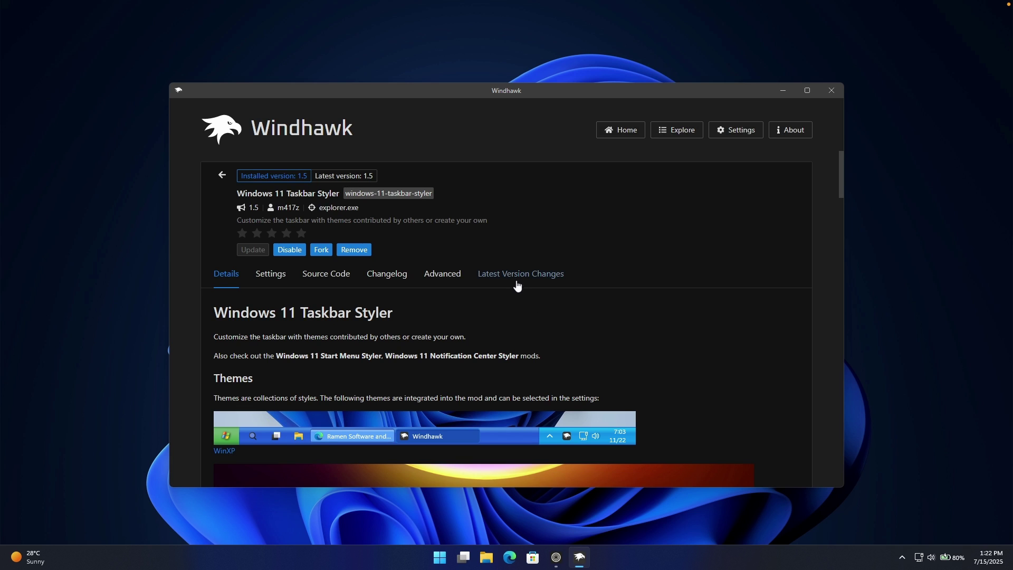
Go to the mod's settings and open the Theme dropdown list
click(270, 274)
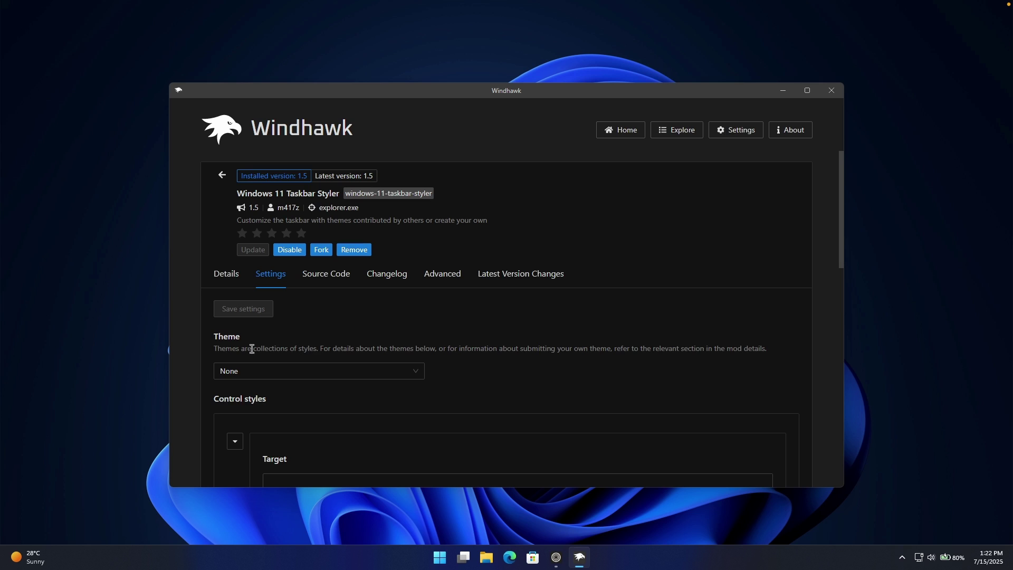
drag(215, 336, 257, 337)
click(353, 371)
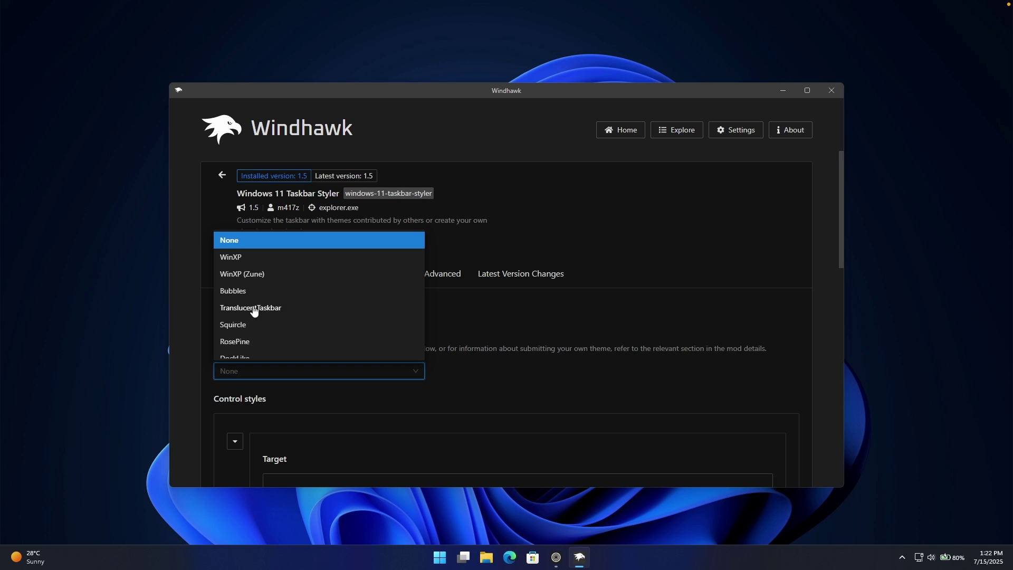
Select and save the WinXP (Zune) theme, then view the hidden tray icons
click(256, 274)
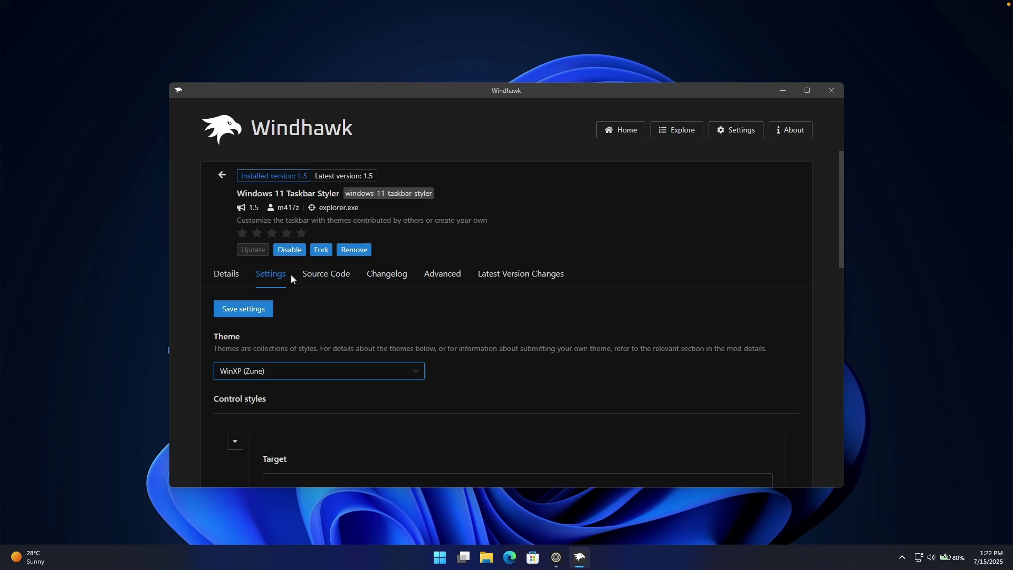
click(258, 315)
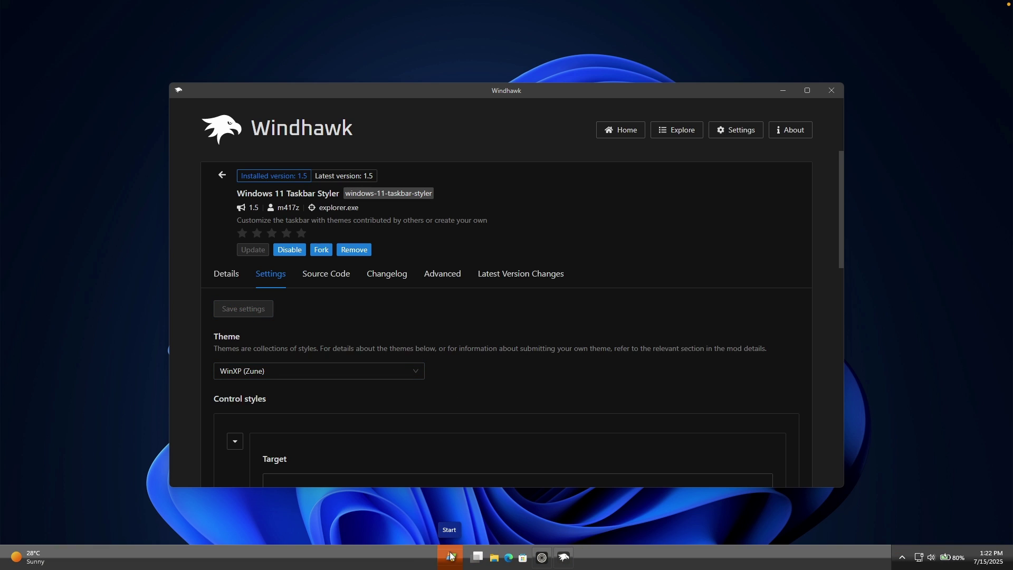
click(902, 557)
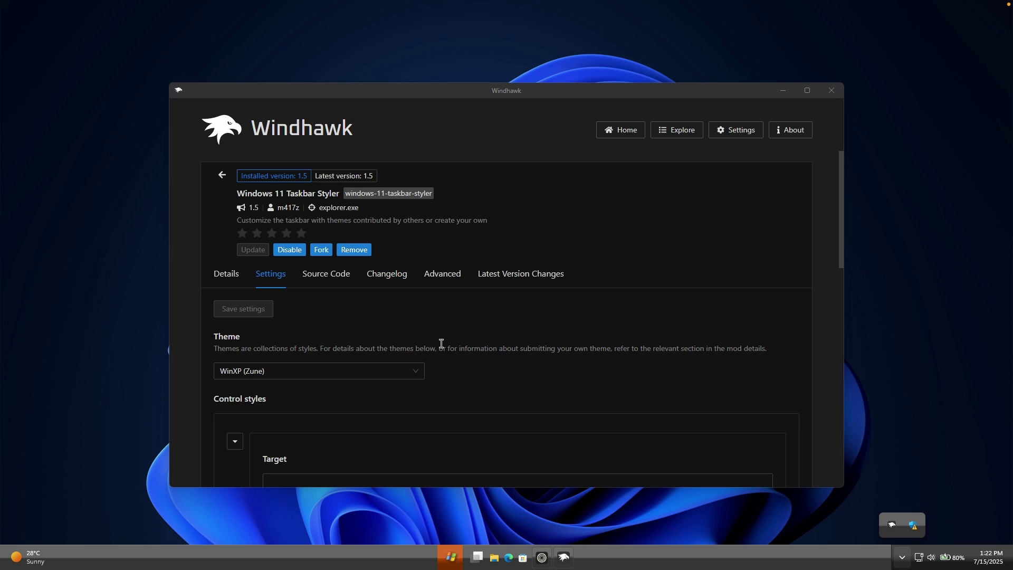
Switch the Theme to TranslucentTaskbar, save it, and preview it with the Start menu
click(411, 369)
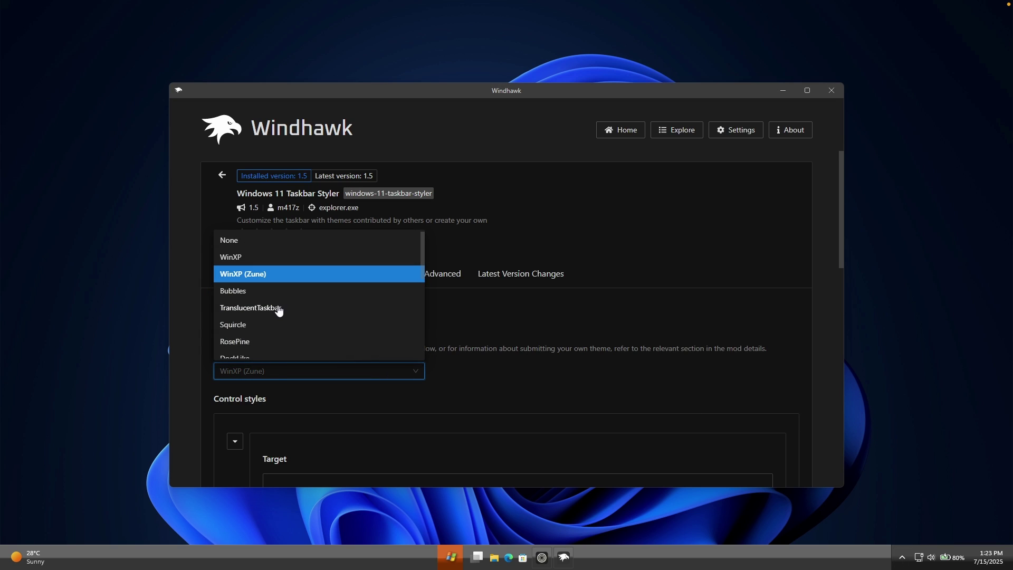
click(277, 309)
click(252, 313)
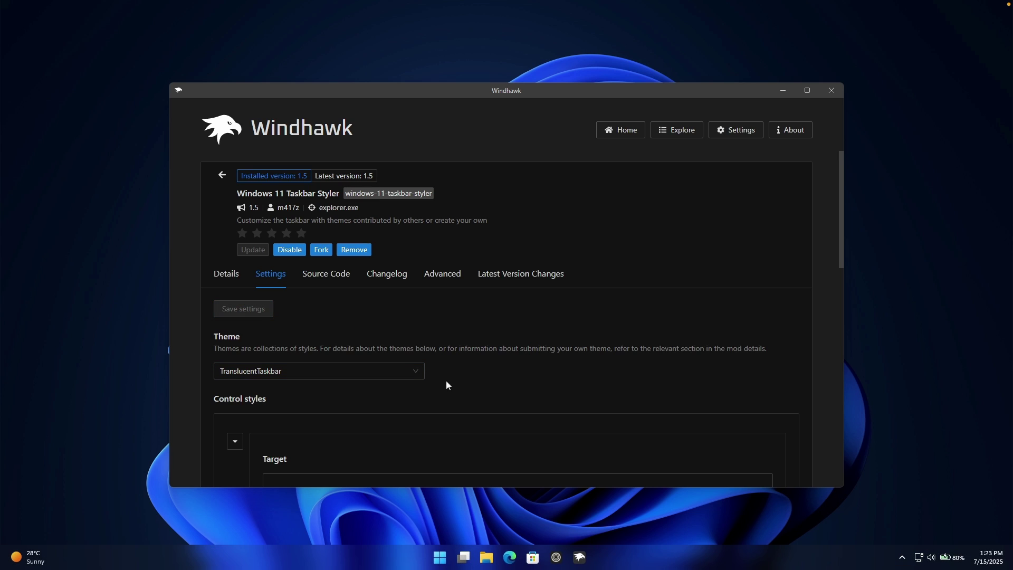
click(439, 557)
click(742, 518)
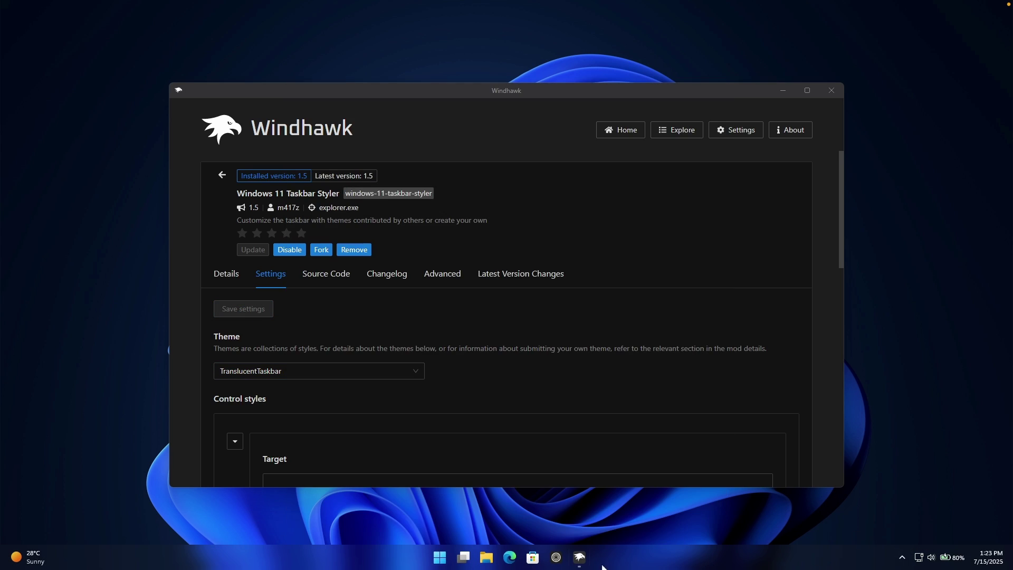
click(294, 373)
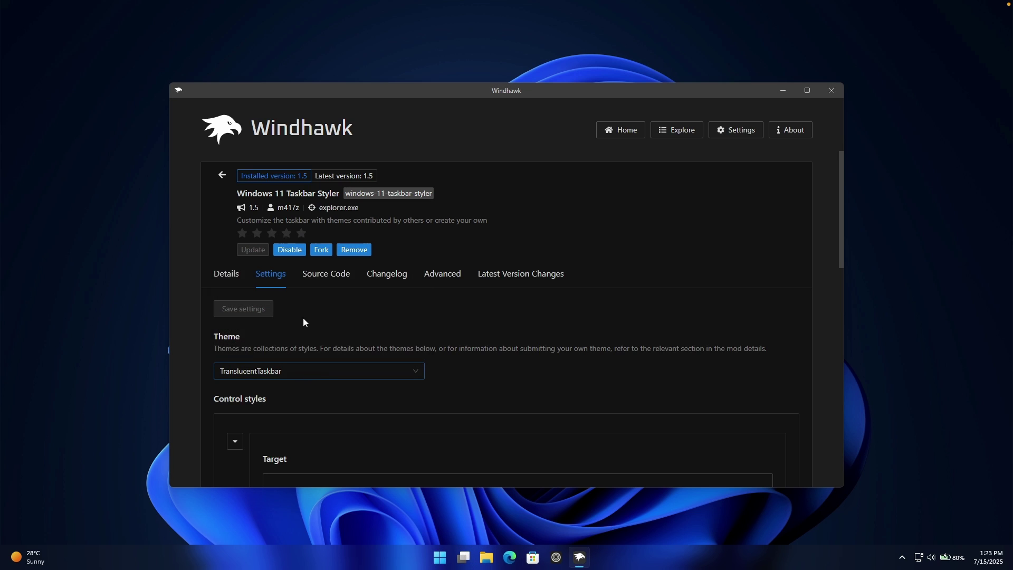
Select the SimplyTransparent theme from the Theme list and save it
click(327, 378)
scroll(304, 312, down, 5)
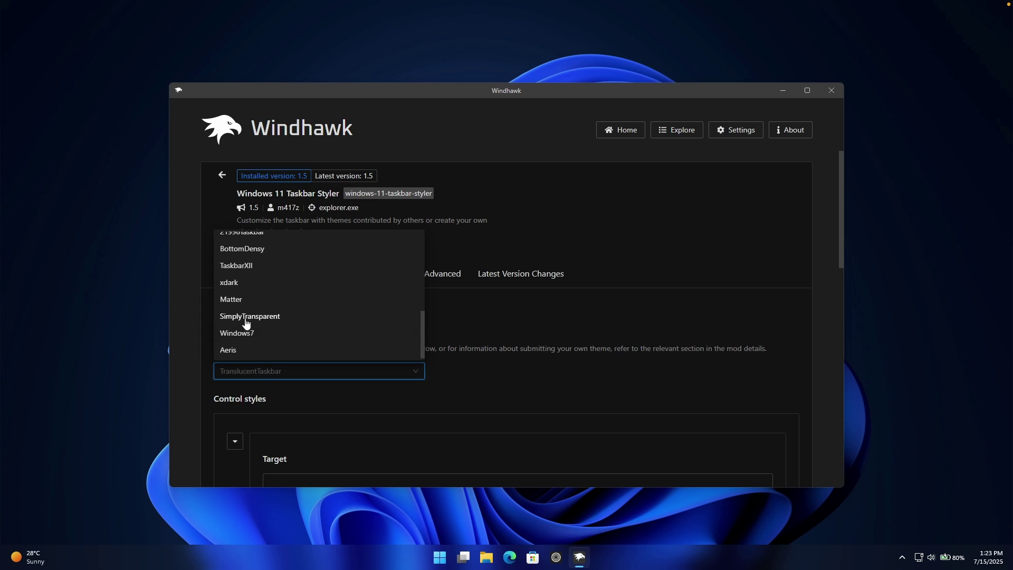
click(270, 317)
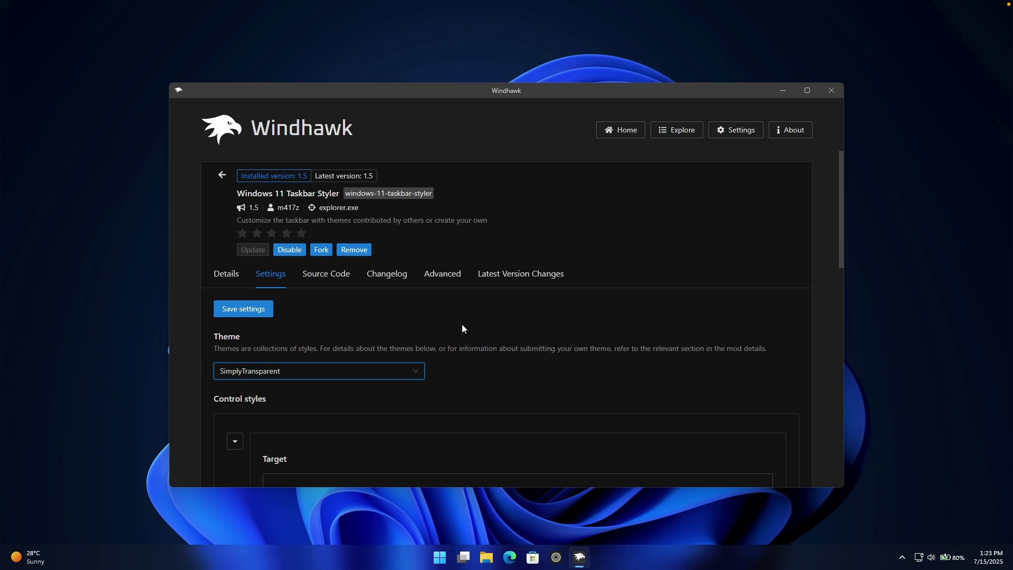
click(259, 312)
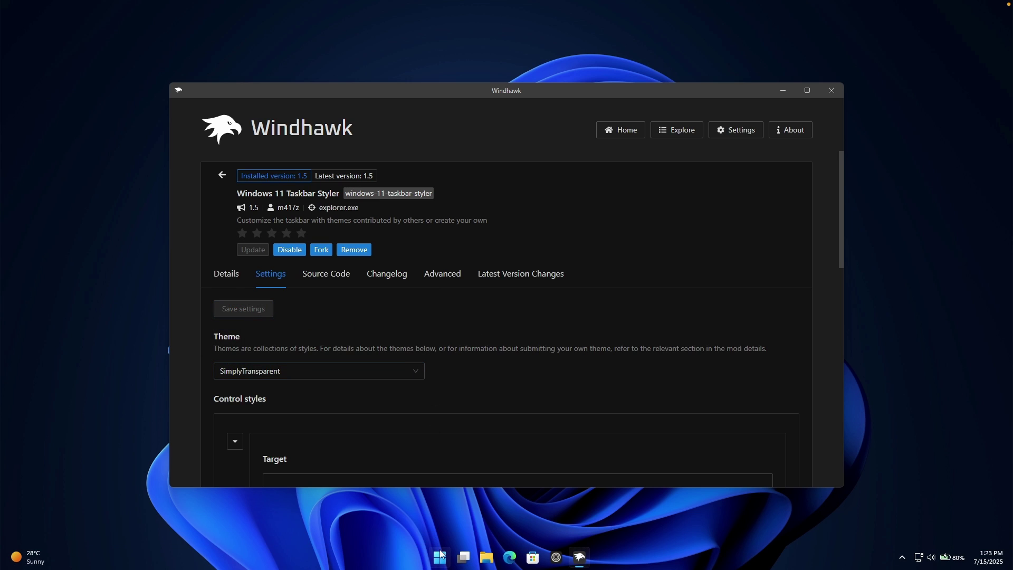
Check the Start menu under SimplyTransparent, then bring the Theme list back up
click(449, 554)
click(306, 541)
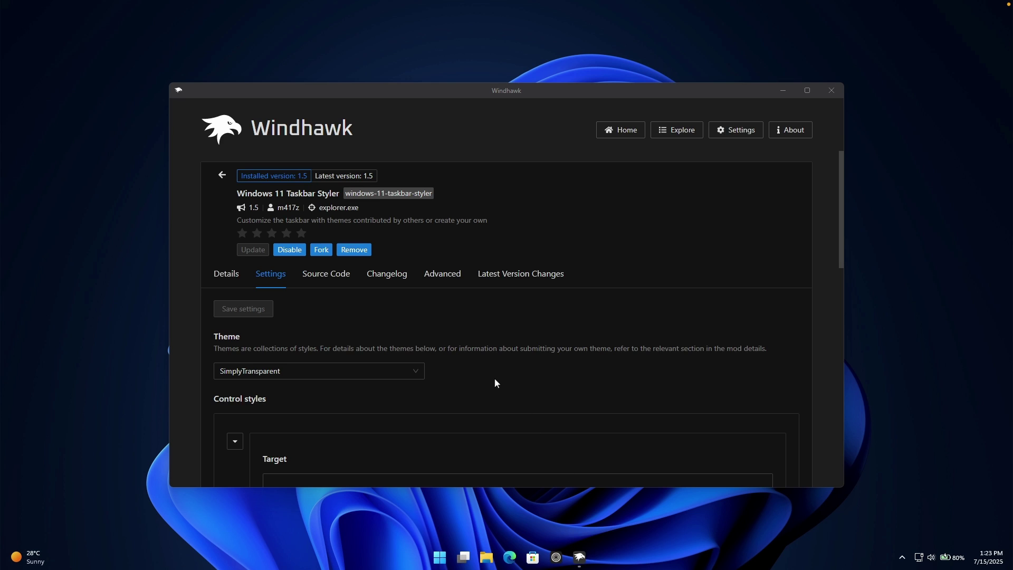
click(351, 368)
click(351, 369)
click(333, 373)
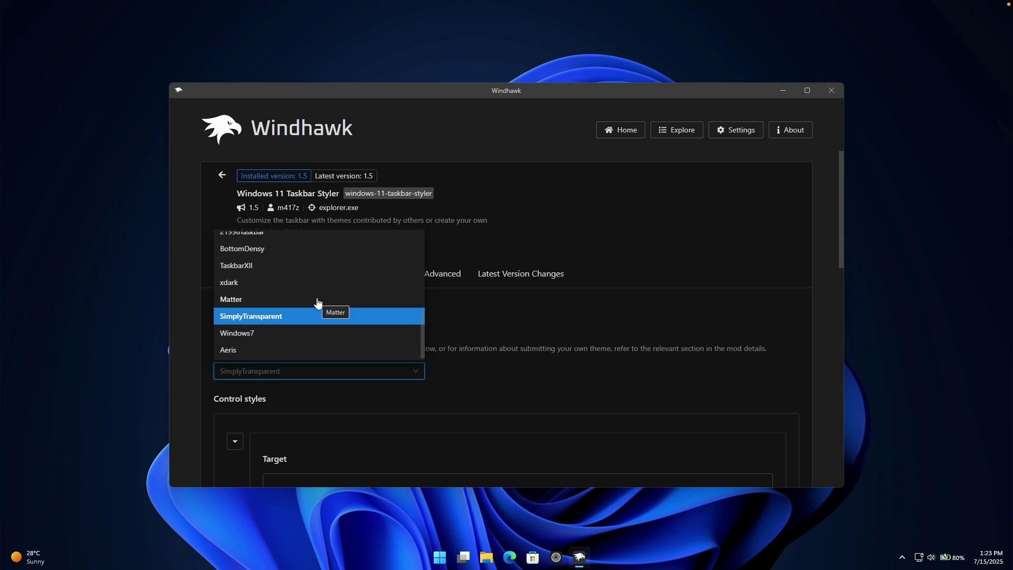
Apply and save the TaskbarXII theme, then check the Start menu on the floating taskbar
click(264, 270)
click(258, 316)
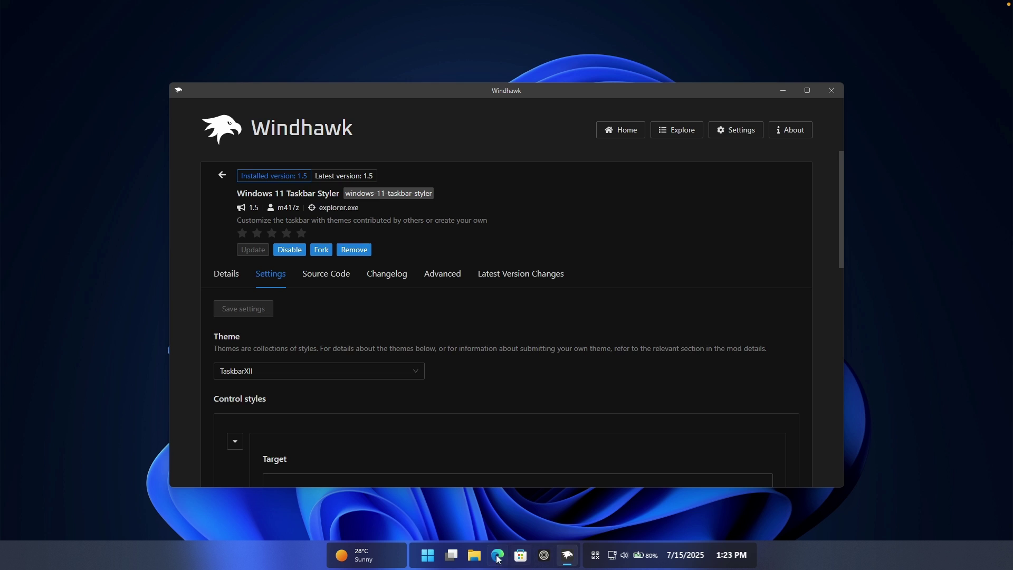
click(431, 555)
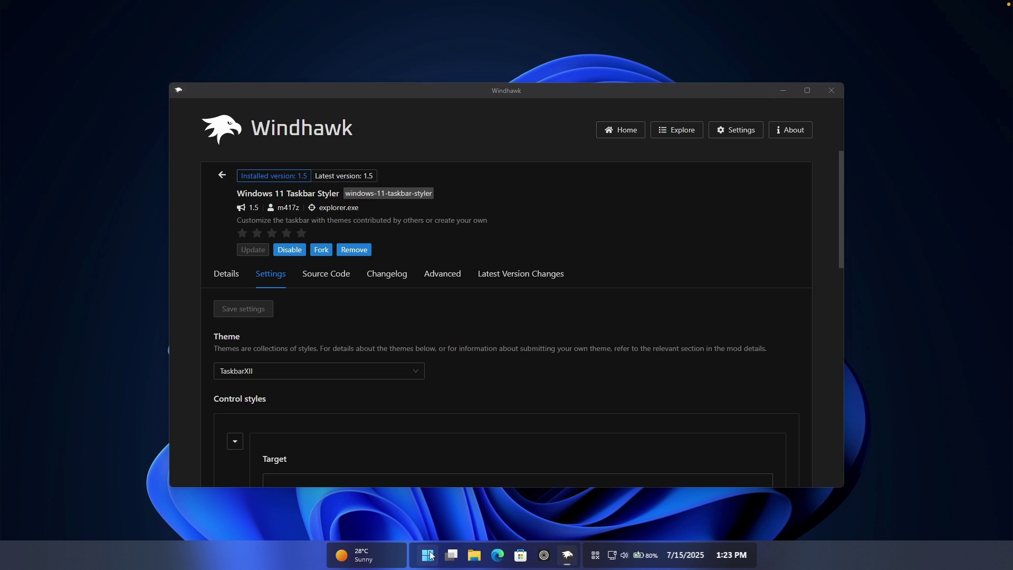
click(429, 555)
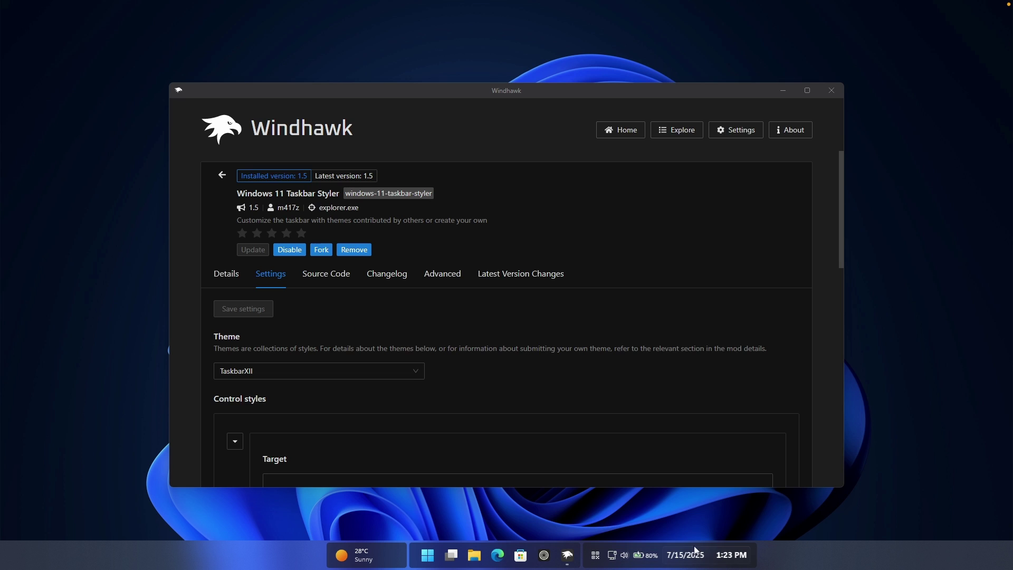
Try the calendar, Quick Settings and hidden tray icons on the TaskbarXII taskbar
click(718, 554)
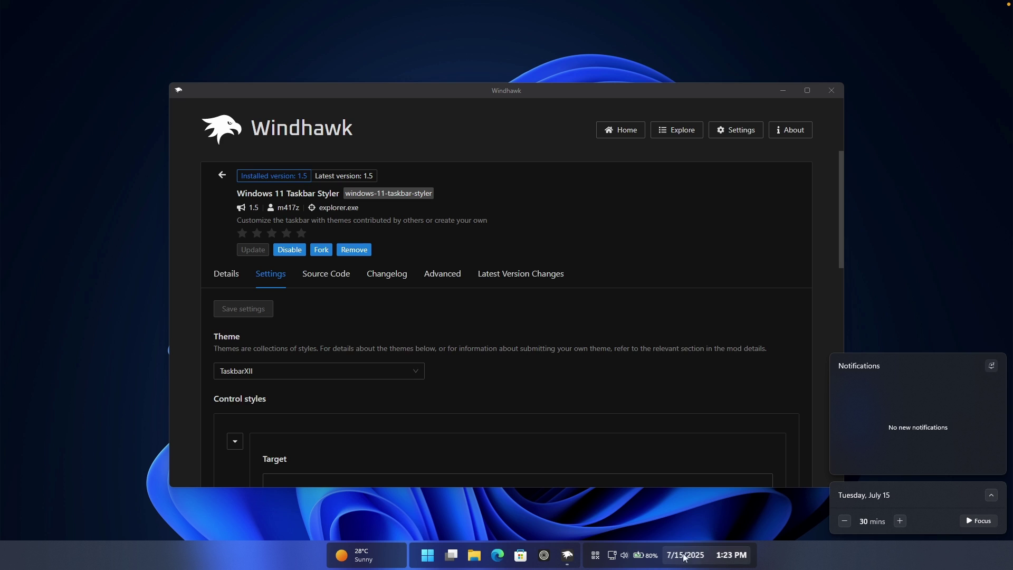
click(628, 553)
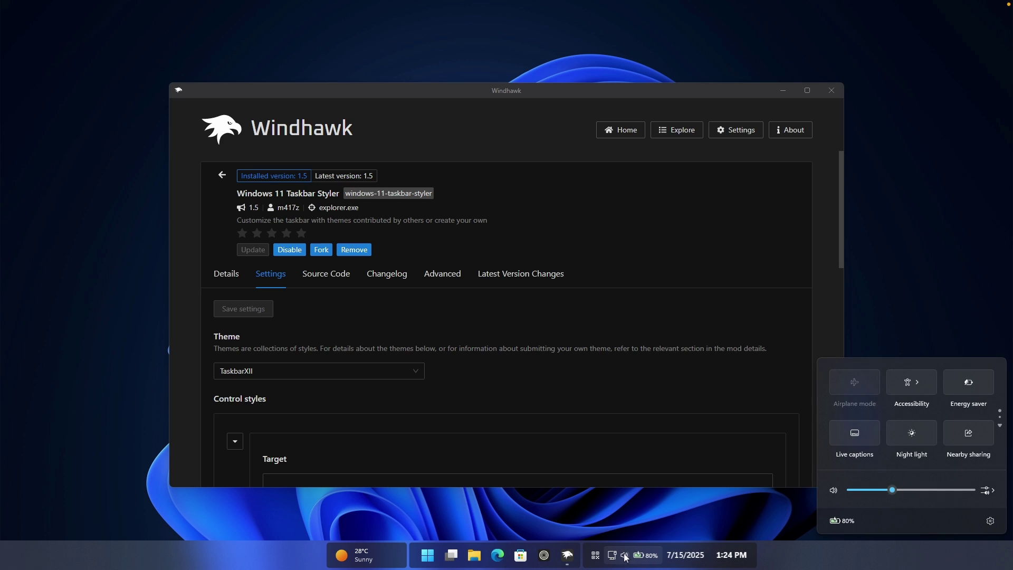
click(626, 549)
click(595, 556)
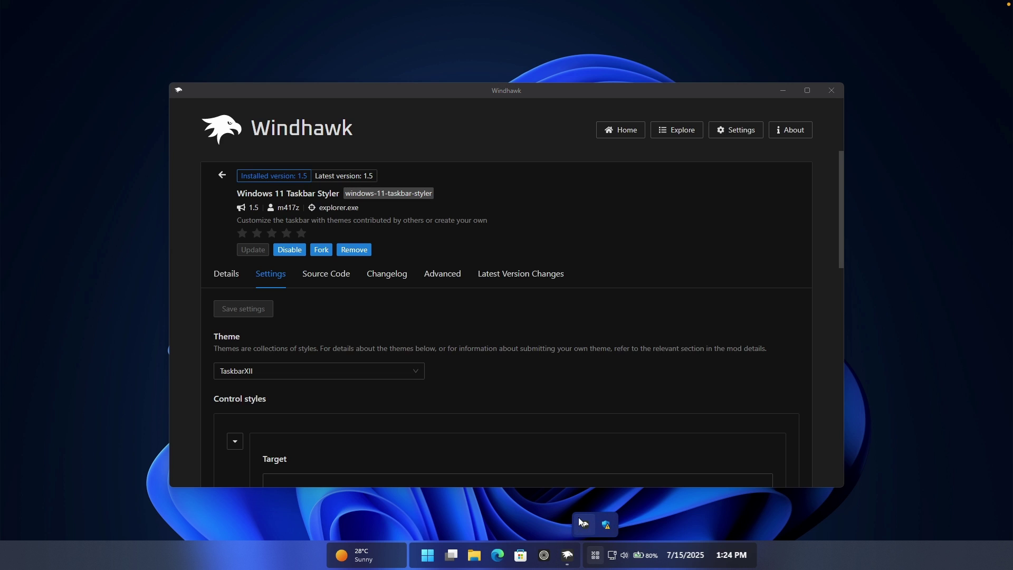
click(600, 561)
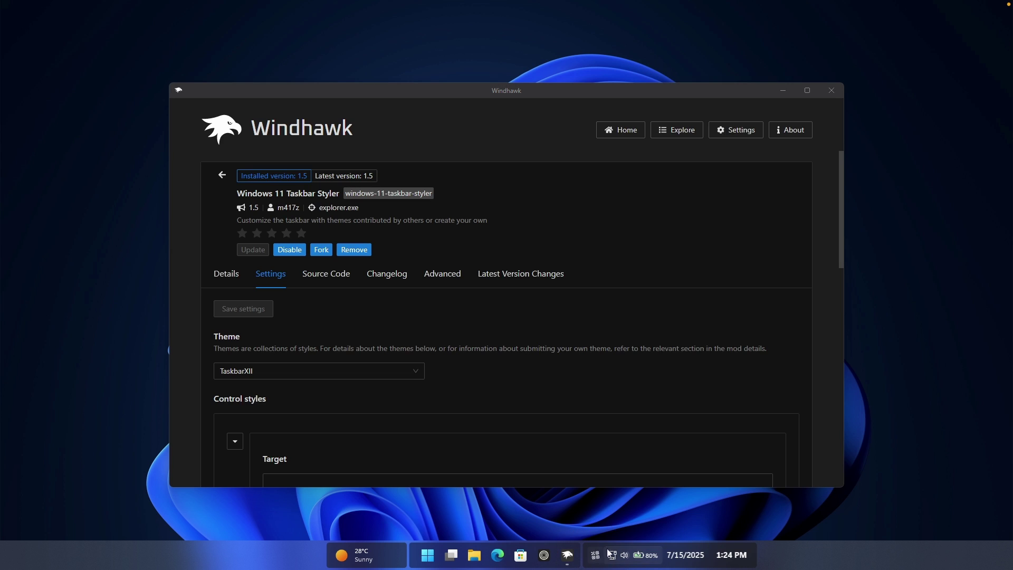
click(599, 558)
Pick DockLike as the theme, save it, and preview the Start menu on the dock
click(600, 559)
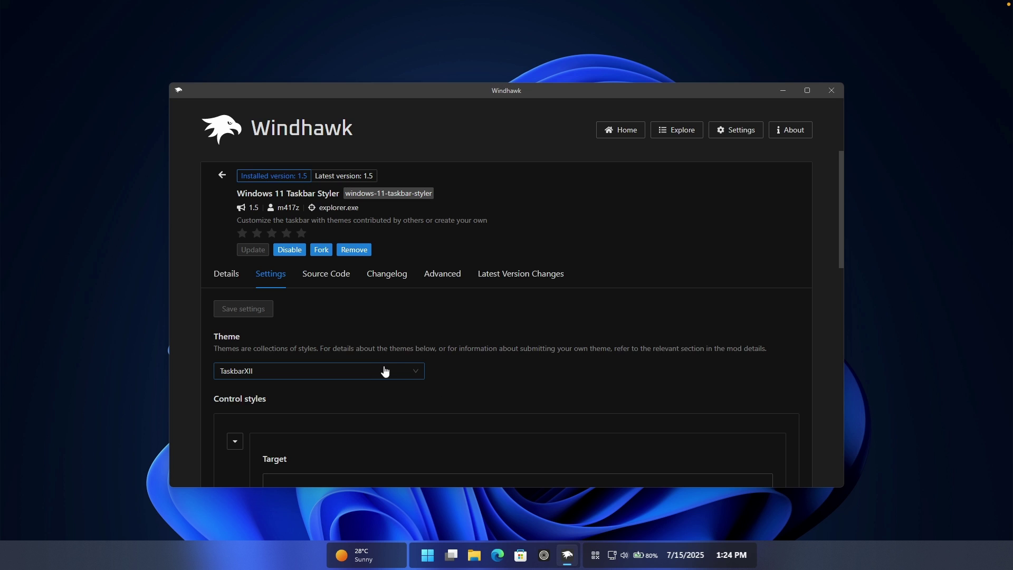
click(384, 371)
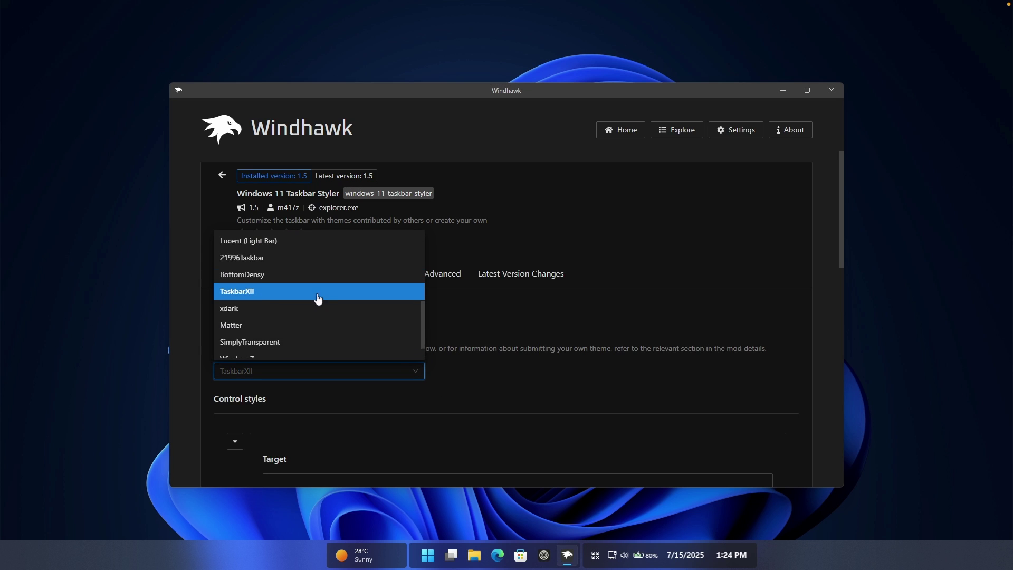
scroll(298, 290, up, 2)
click(285, 278)
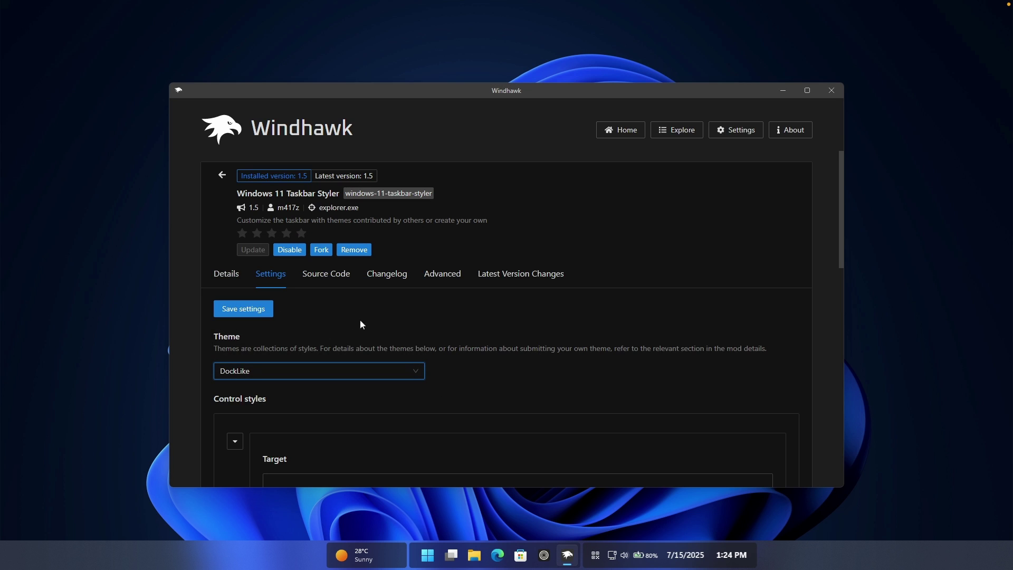
click(269, 314)
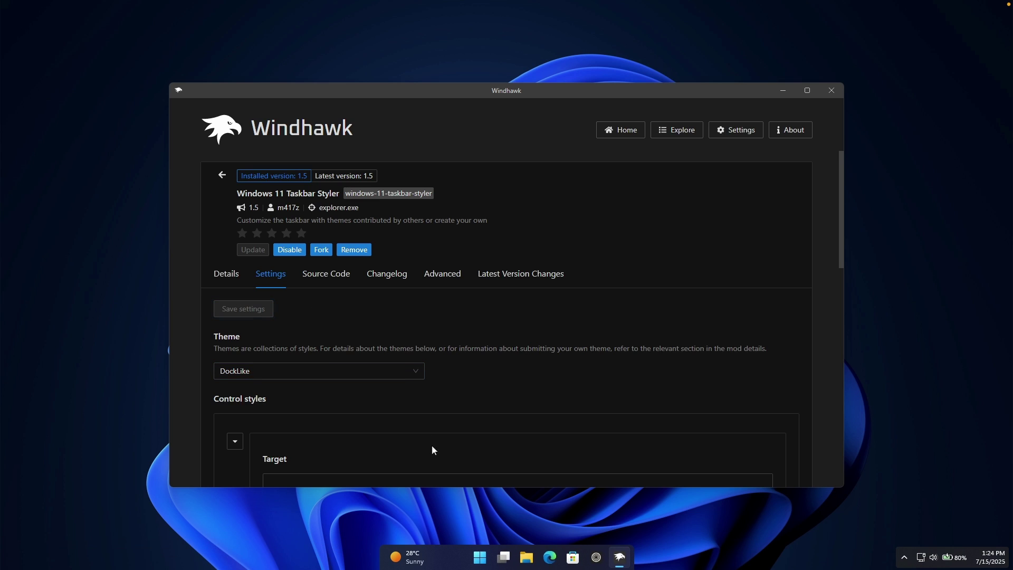
click(486, 554)
click(807, 397)
Choose the Matter theme, save it, and preview the Start menu with it
click(399, 375)
scroll(350, 331, down, 3)
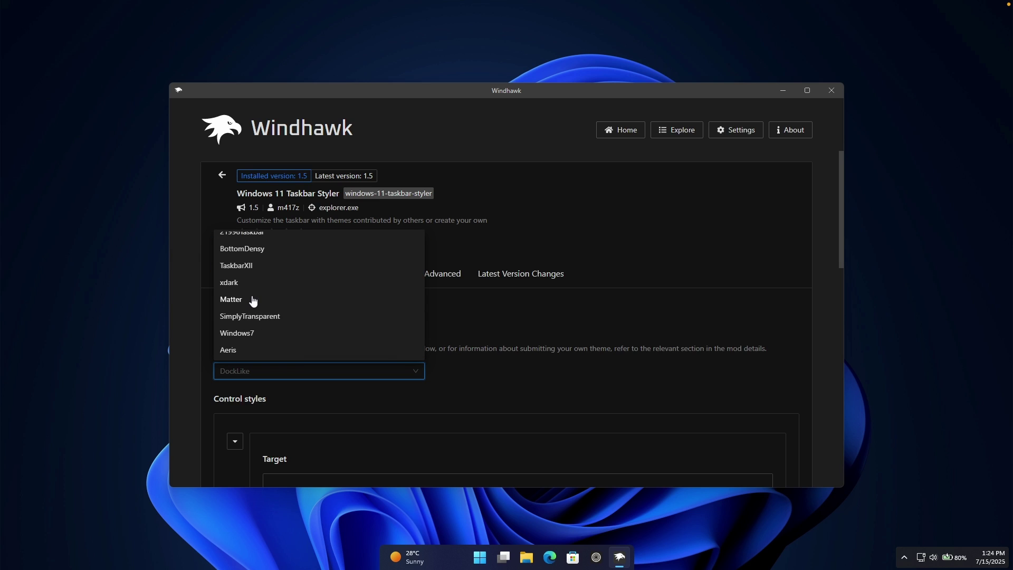
click(253, 300)
click(244, 309)
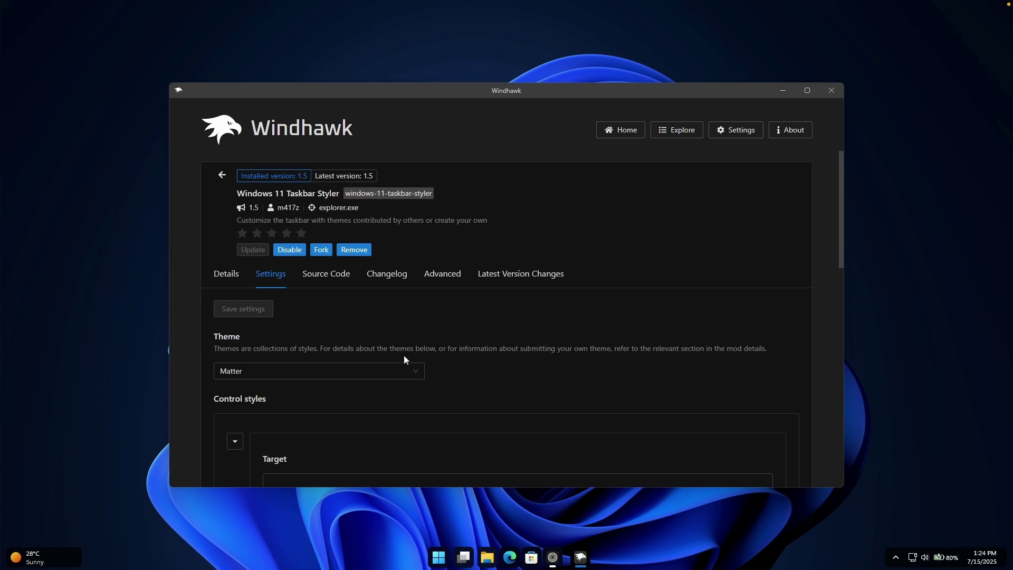
click(444, 554)
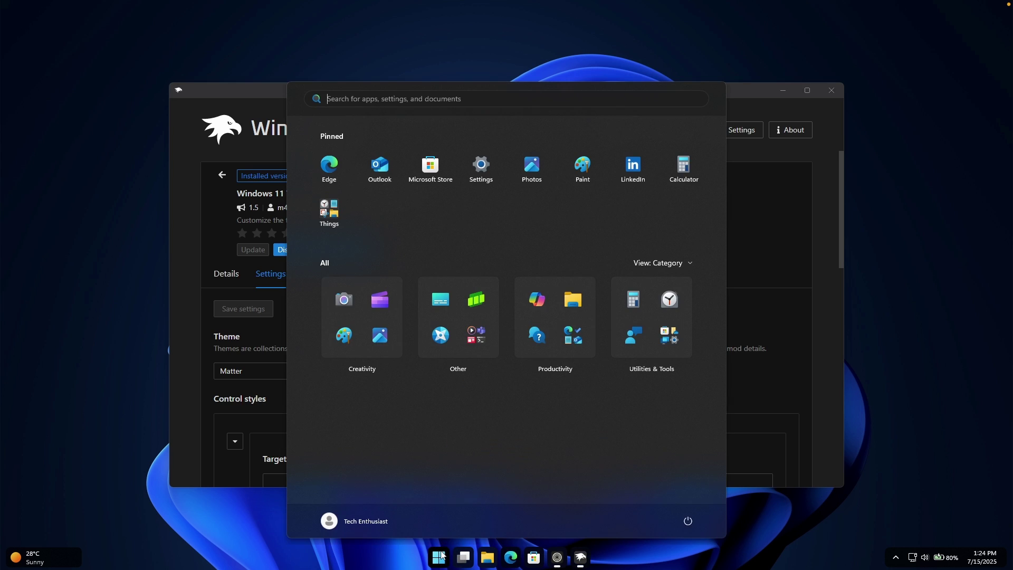
click(443, 554)
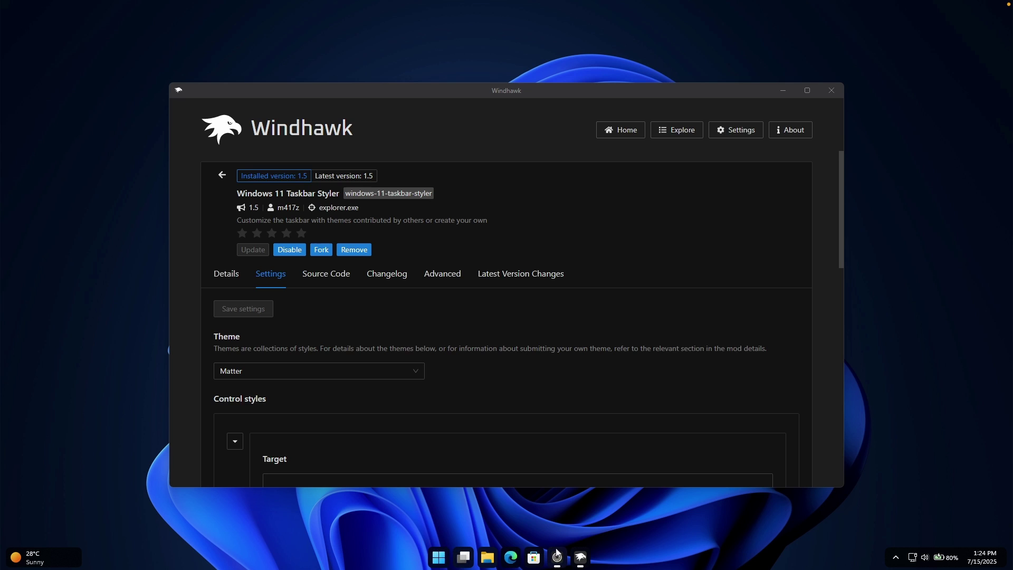
Select TaskbarXII again, save it, and view the mod's Changelog
mouse_move(464, 557)
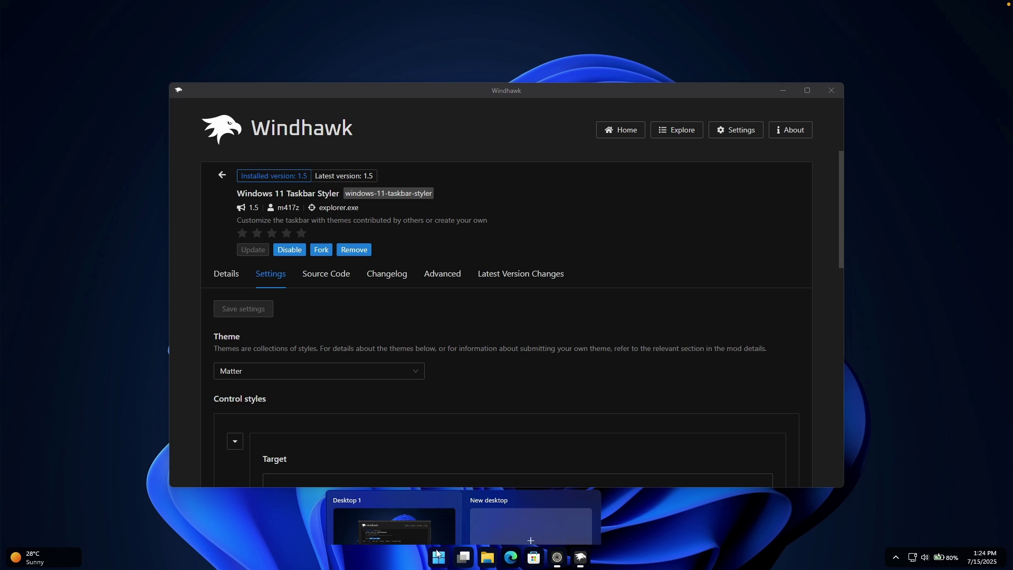
click(295, 371)
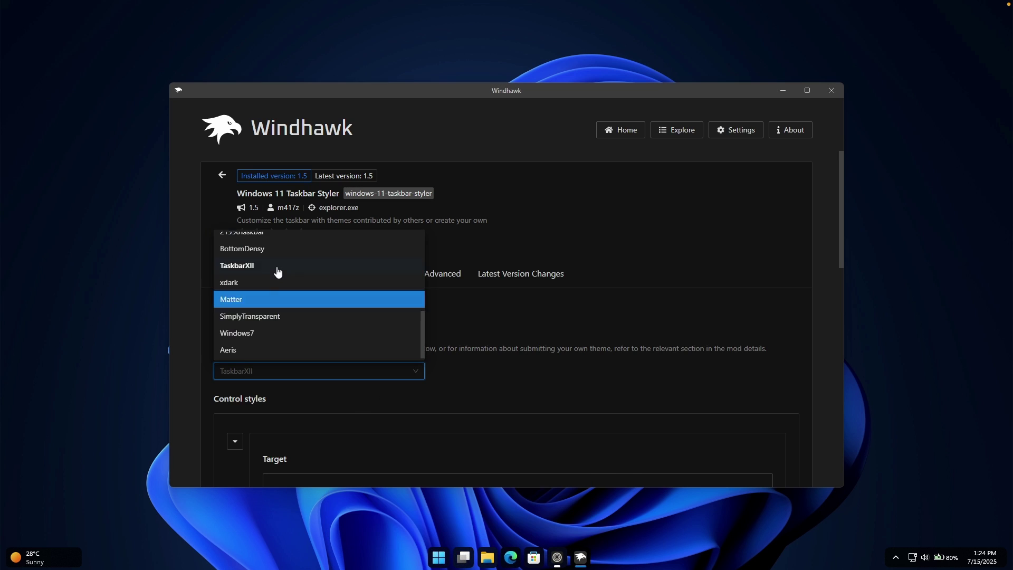
click(276, 264)
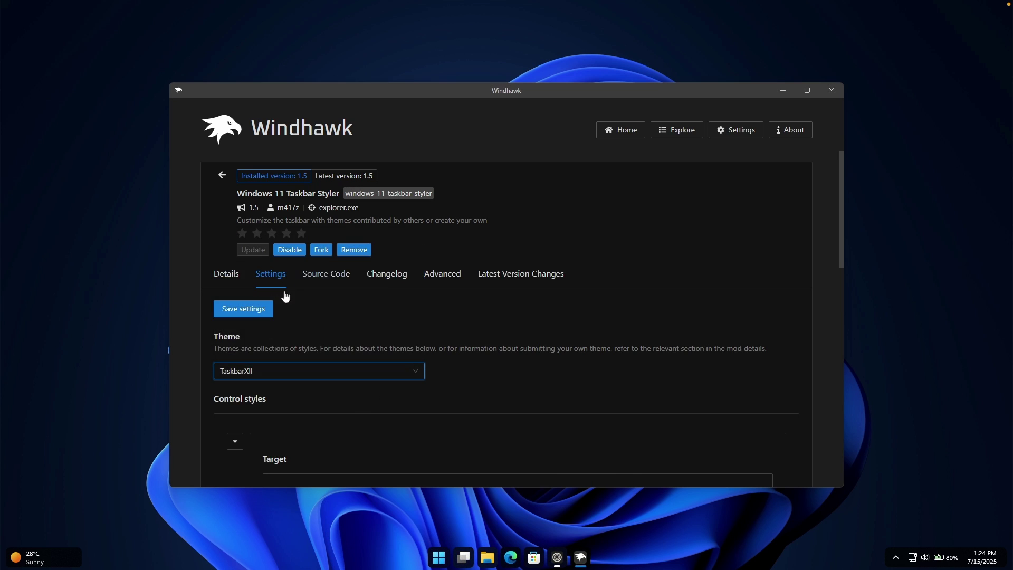
click(263, 311)
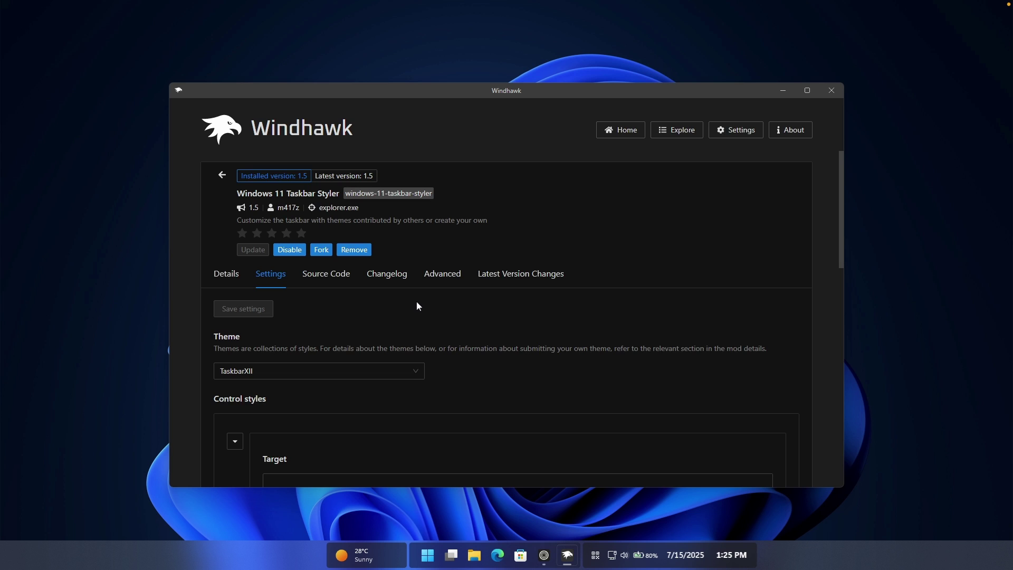
click(394, 273)
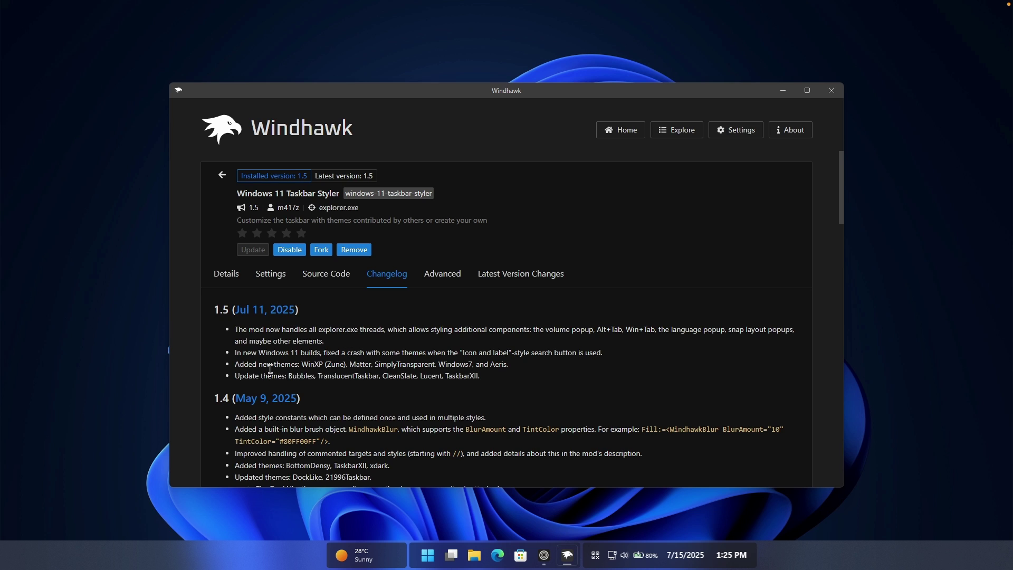
Highlight the changelog line listing newly added themes, then return to Settings
drag(236, 369, 509, 363)
click(489, 317)
click(285, 283)
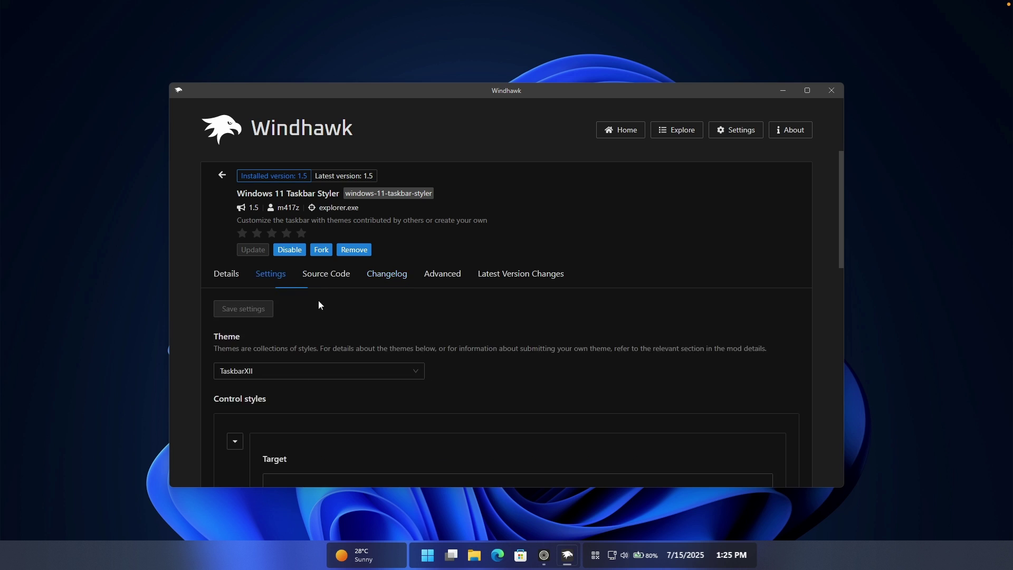
Check the Theme list without changing it, then go to the Windhawk Home page
click(285, 371)
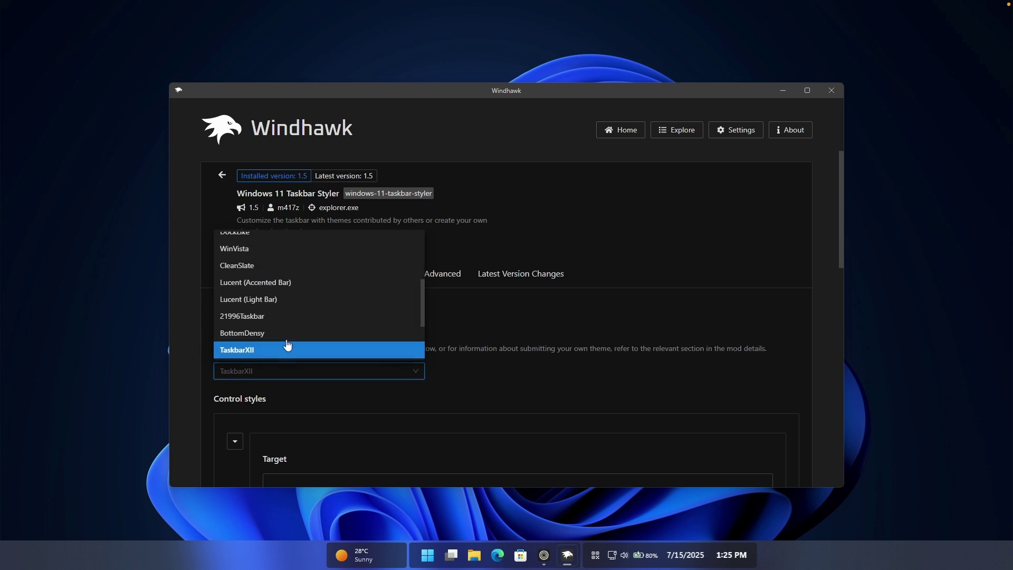
click(495, 320)
click(622, 135)
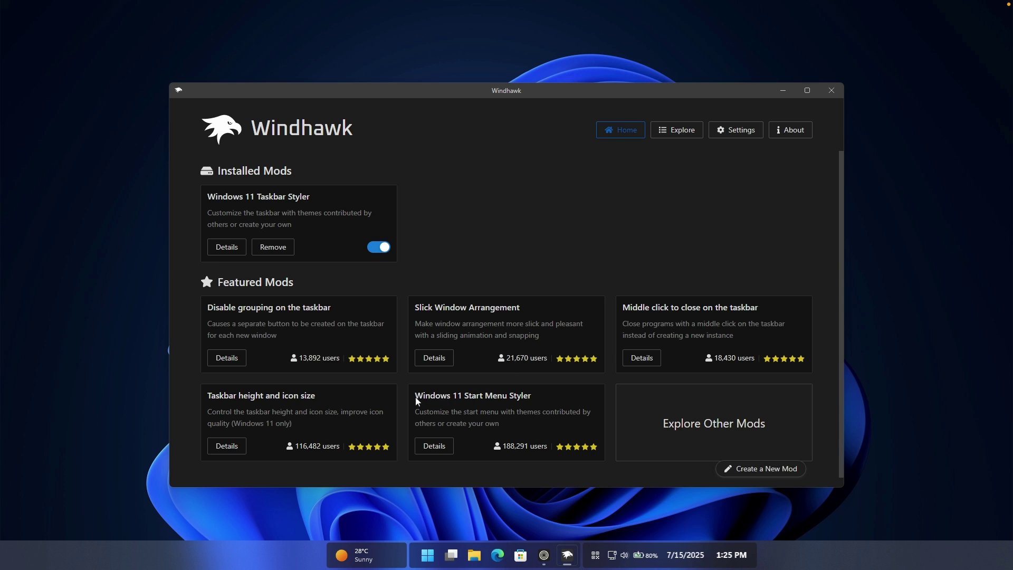
Highlight the Windows 11 Start Menu Styler name, then close Windhawk
drag(415, 396, 555, 395)
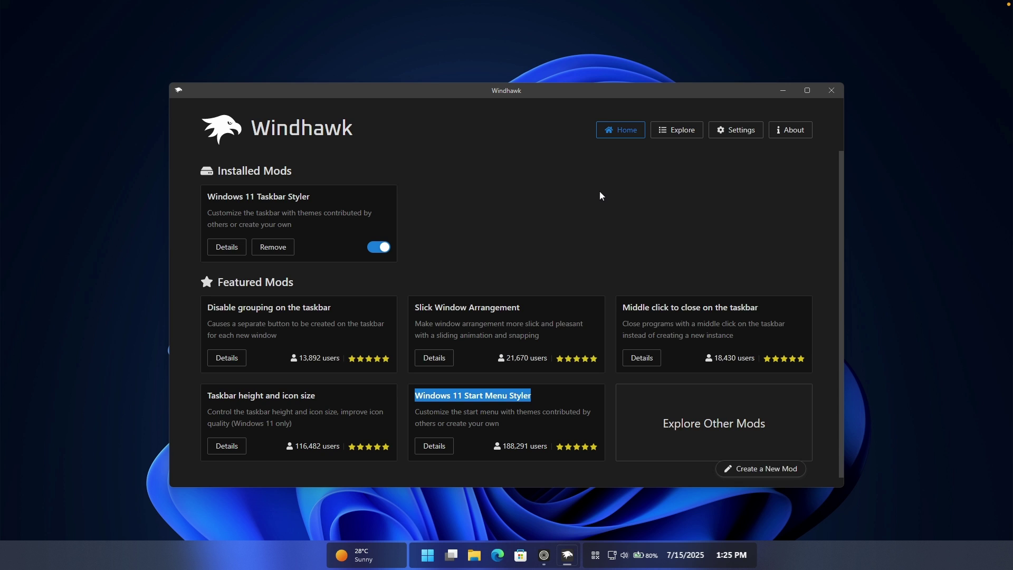
click(834, 90)
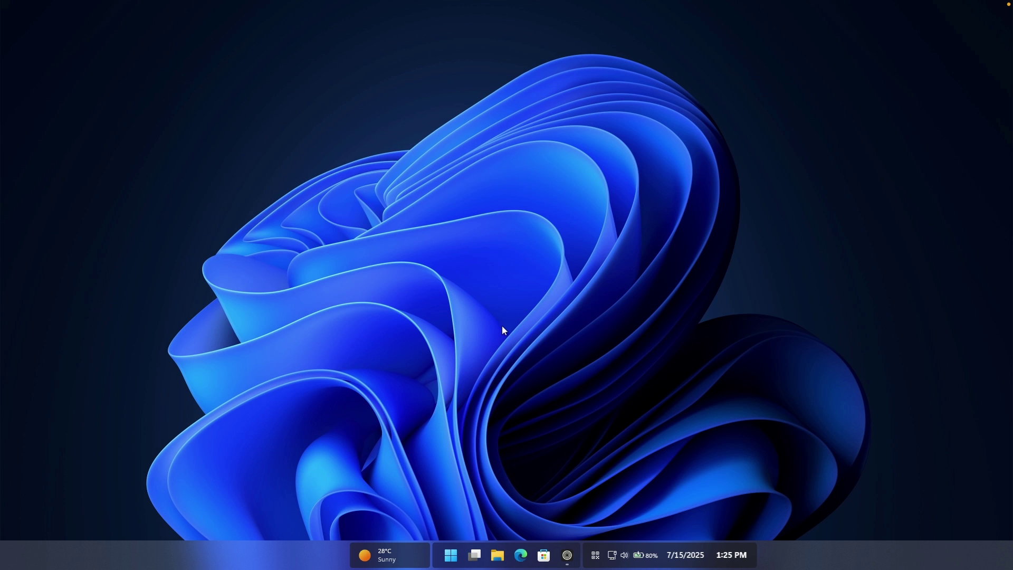
right_click(434, 553)
click(491, 517)
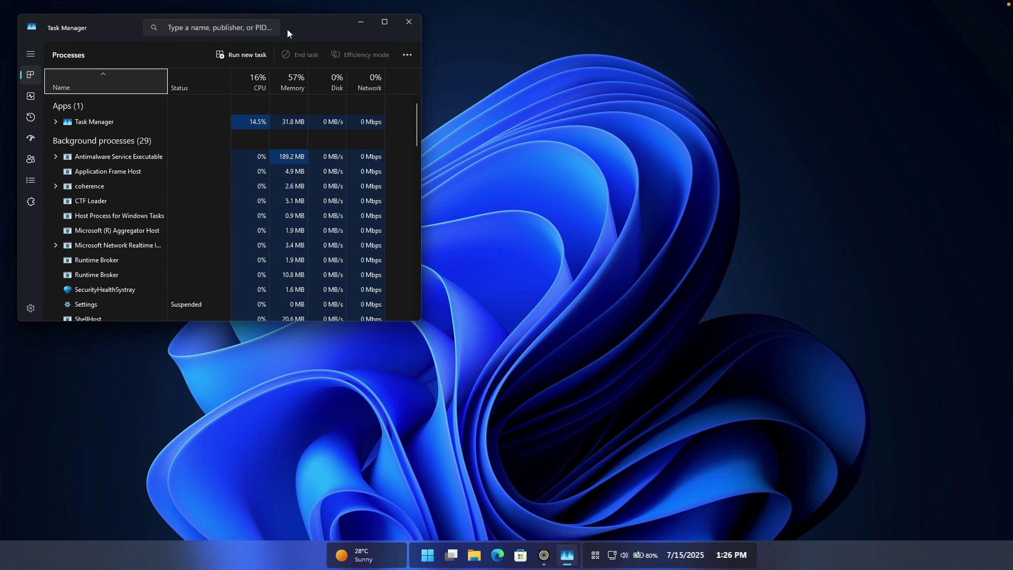
drag(306, 19, 557, 93)
scroll(399, 251, down, 5)
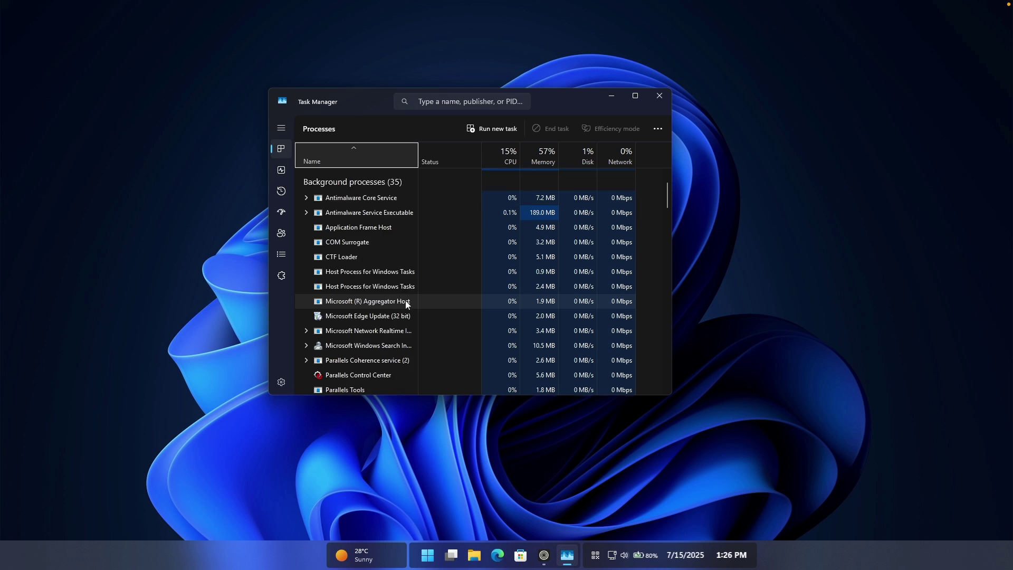
scroll(404, 300, down, 10)
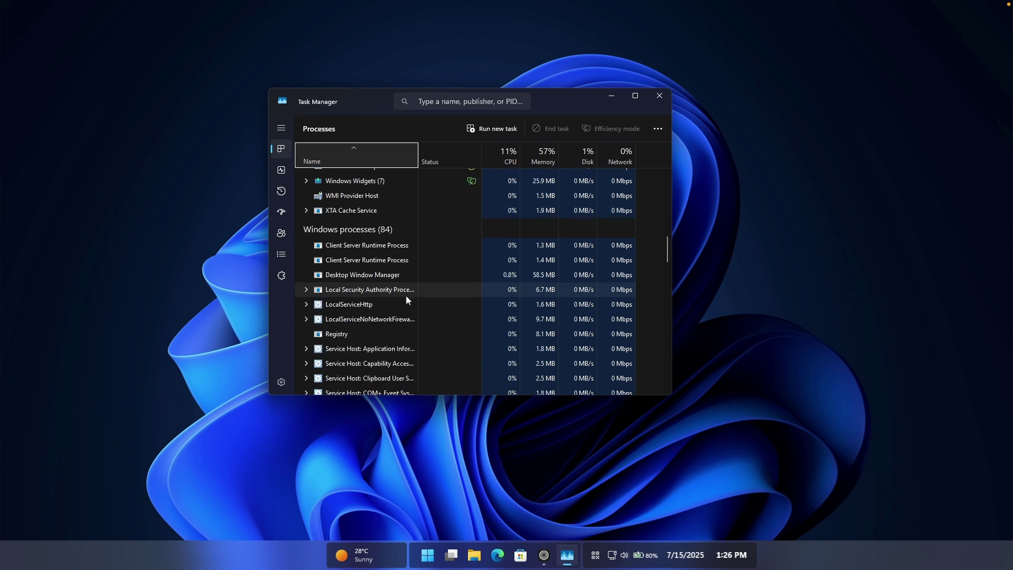
click(320, 192)
click(306, 191)
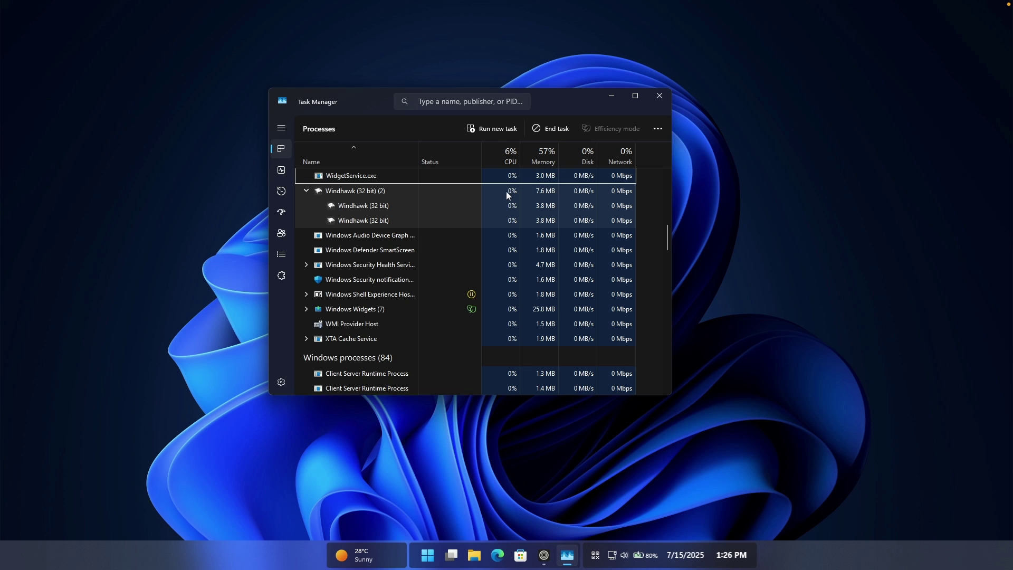
click(305, 190)
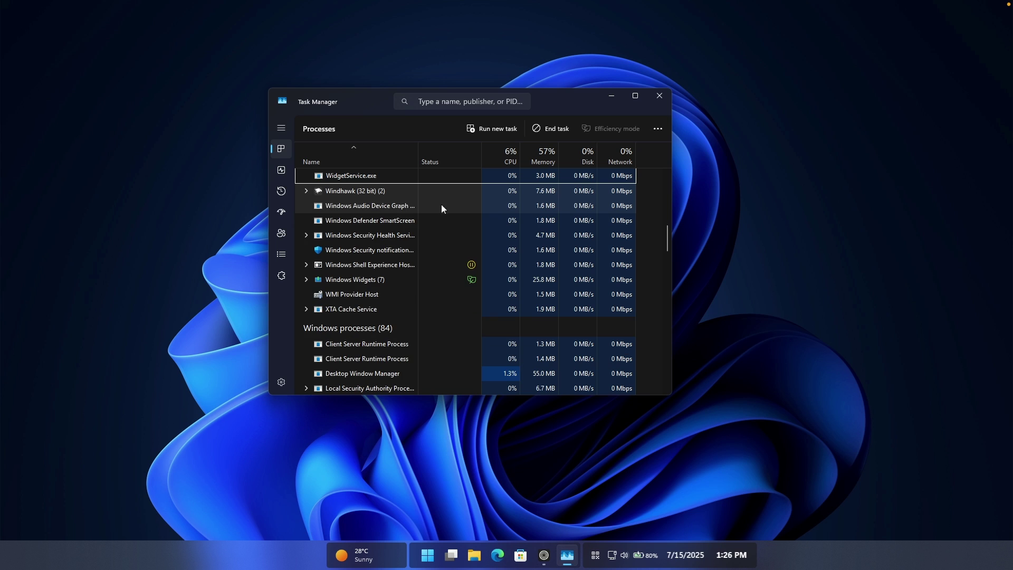
click(658, 97)
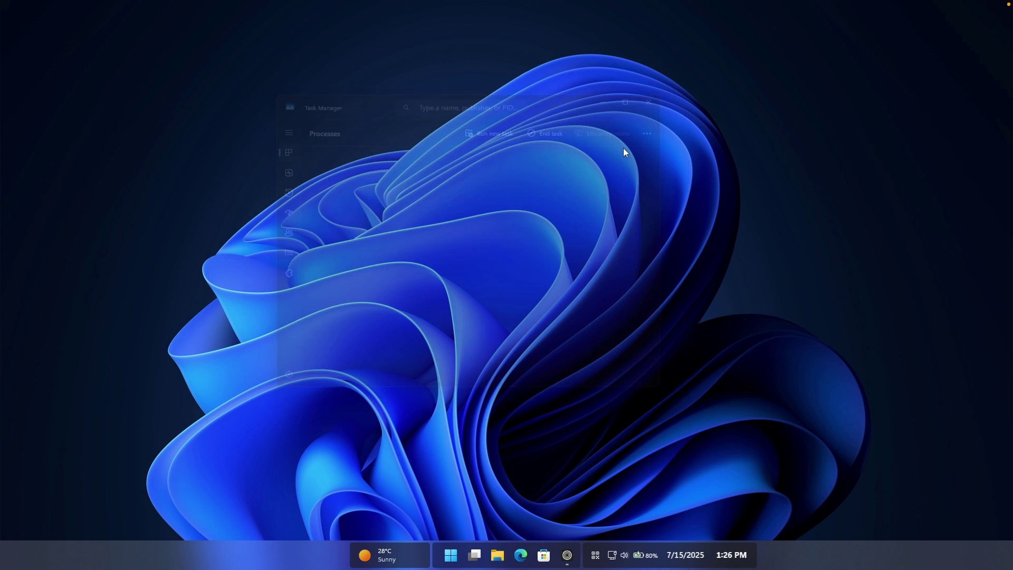
key(super)
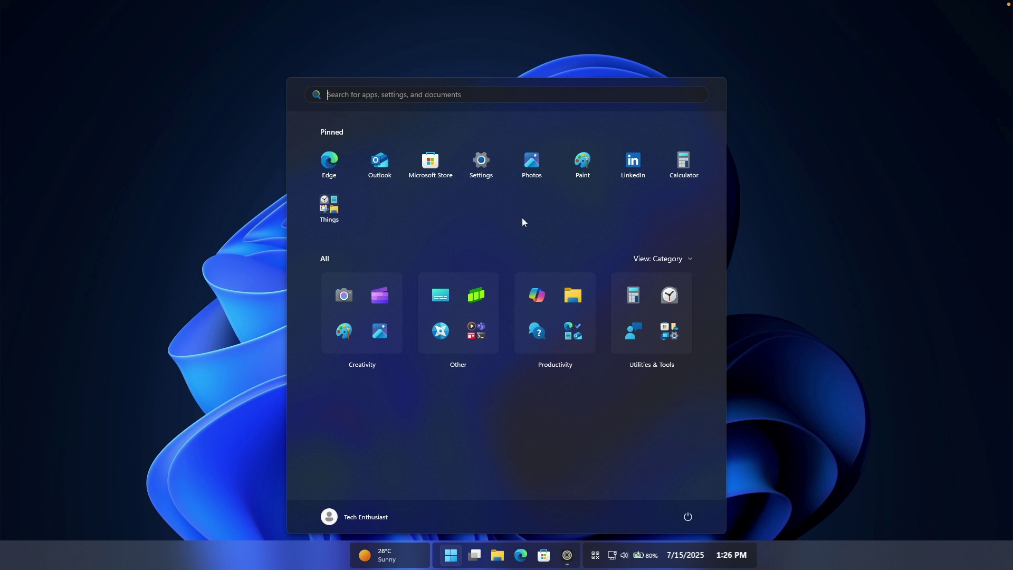
click(481, 161)
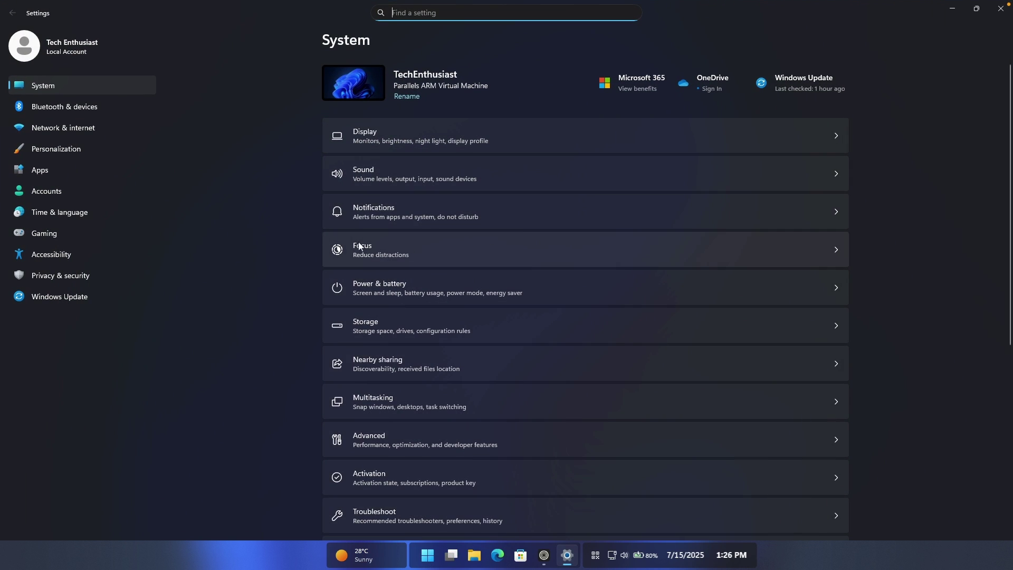
click(100, 168)
click(423, 74)
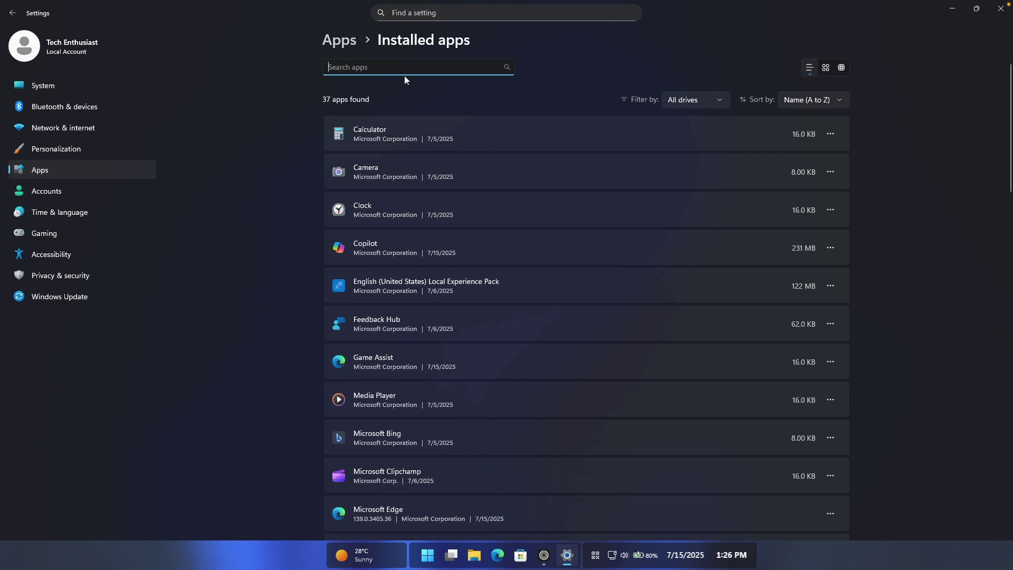
text(win)
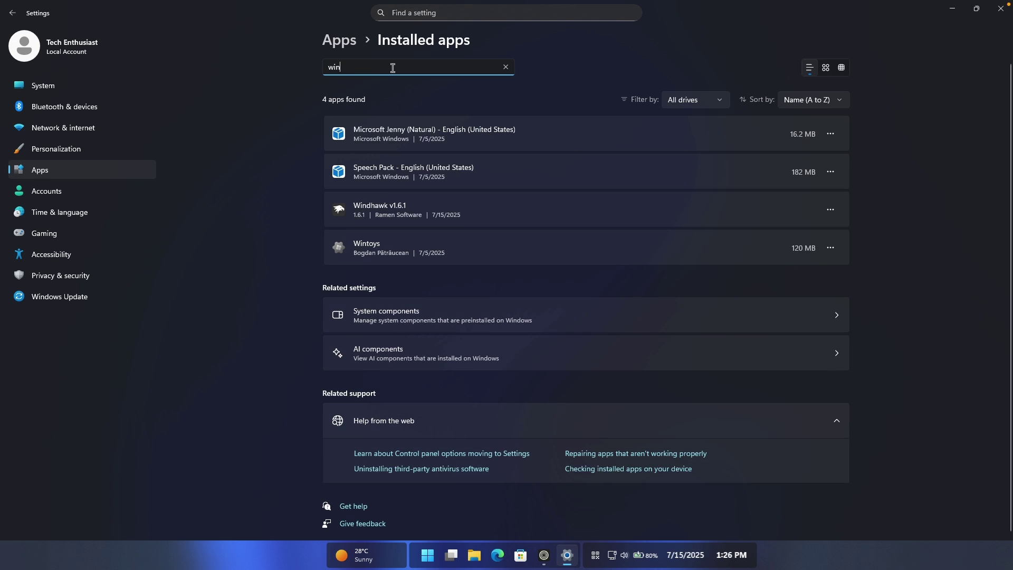
click(831, 210)
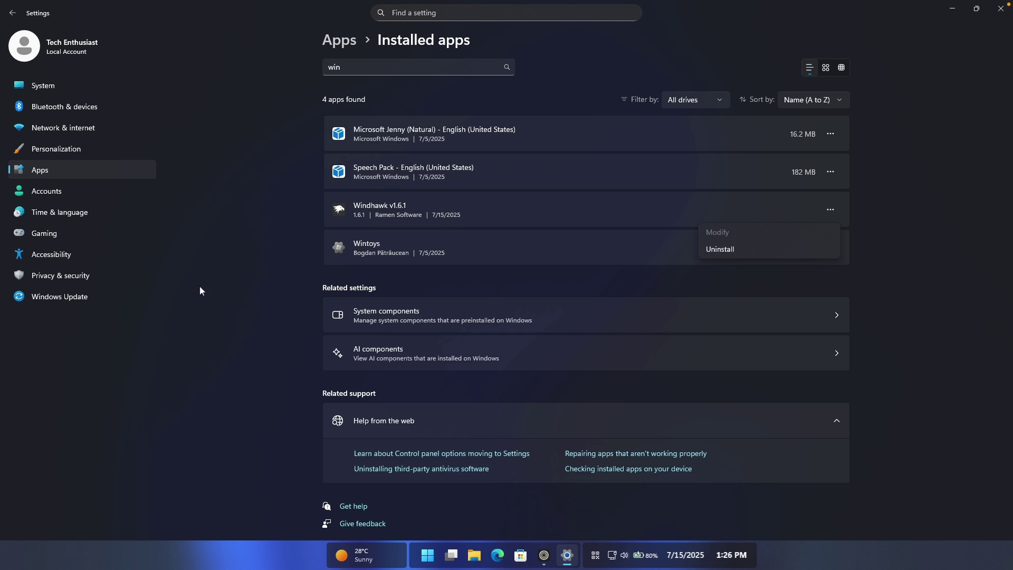
click(187, 313)
click(75, 90)
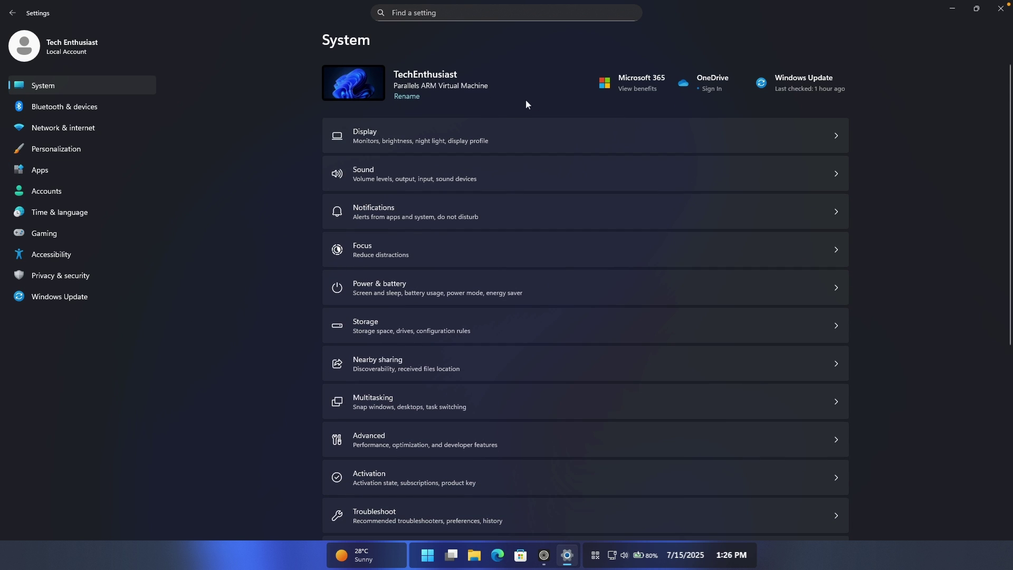
key(alt+F4)
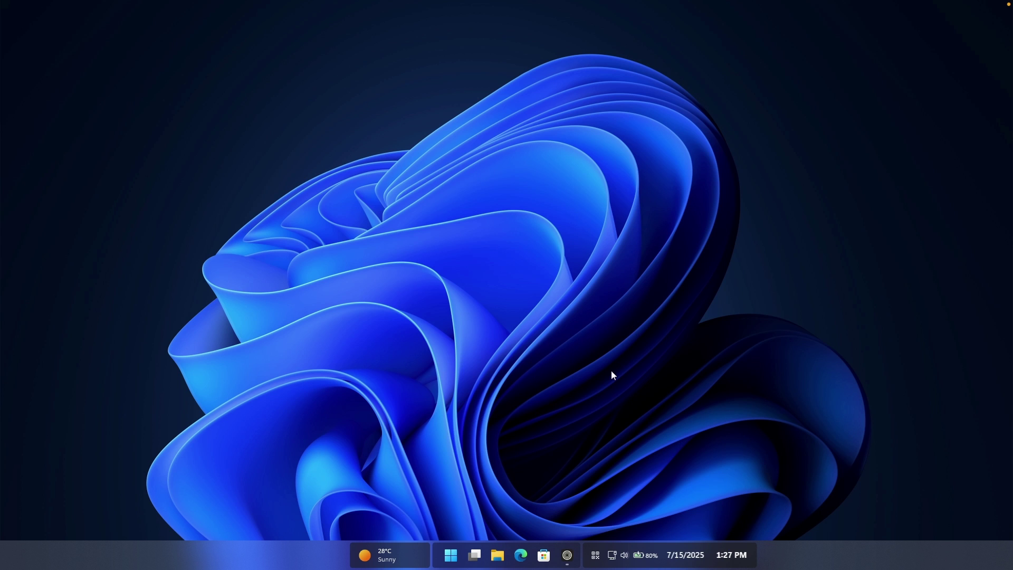